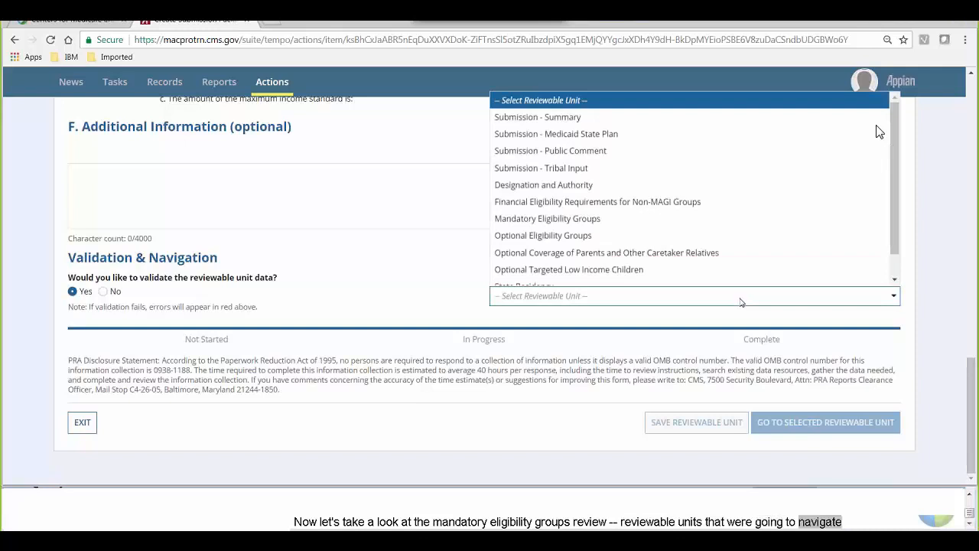
Select Mandatory Eligibility Groups as the reviewable unit to navigate to and go to it.
{"action": "scroll", "coordinate": [611, 235], "scroll_direction": "down", "scroll_amount": 1}
{"action": "left_click", "coordinate": [558, 211]}
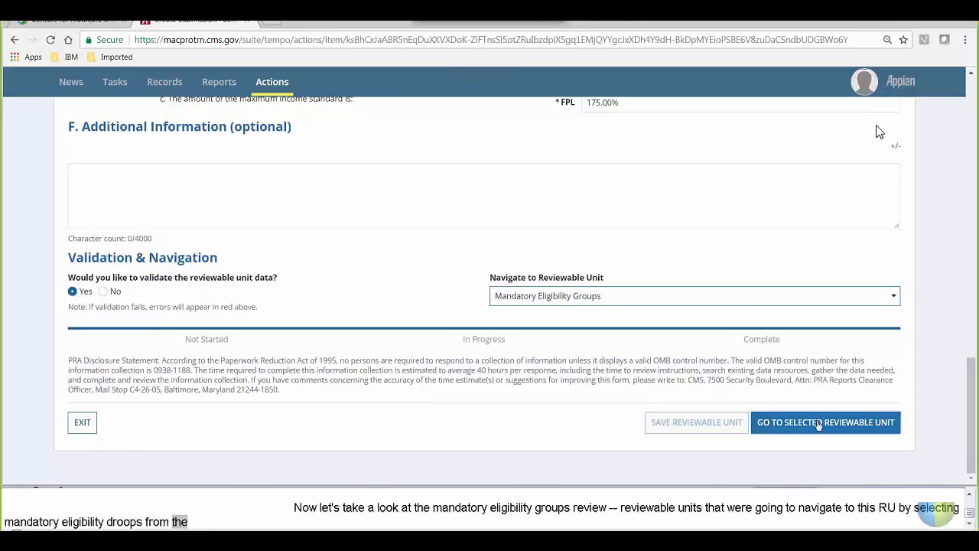
{"action": "left_click", "coordinate": [819, 422]}
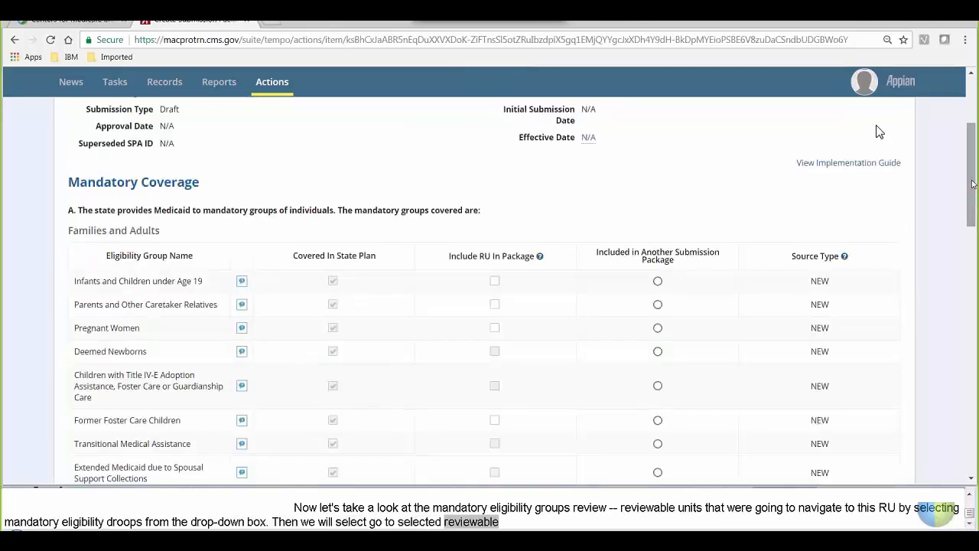
Include the Parents and Other Caretaker Relatives reviewable unit in the package under Families and Adults.
{"action": "left_click_drag", "start_coordinate": [970, 181], "coordinate": [970, 130]}
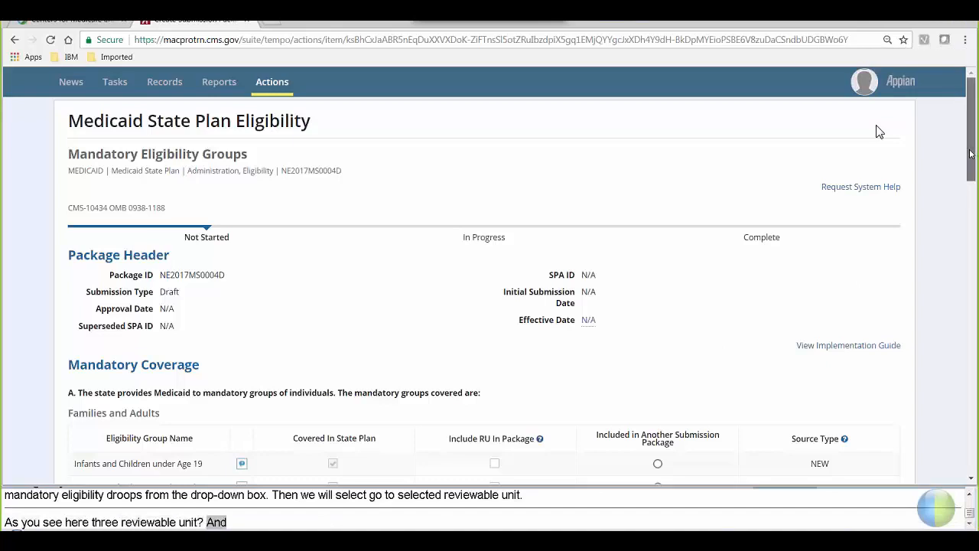
{"action": "left_click_drag", "start_coordinate": [971, 154], "coordinate": [974, 214]}
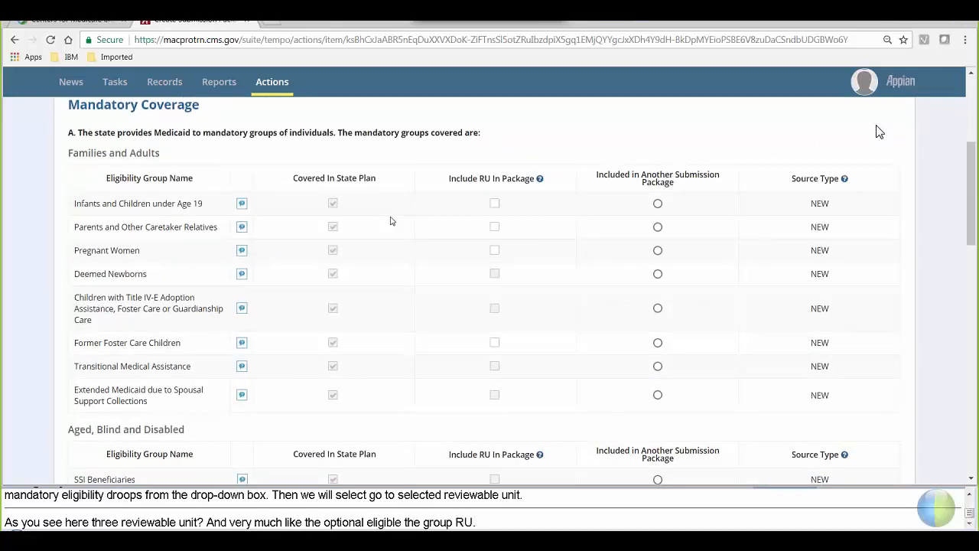
{"action": "mouse_move", "coordinate": [241, 205]}
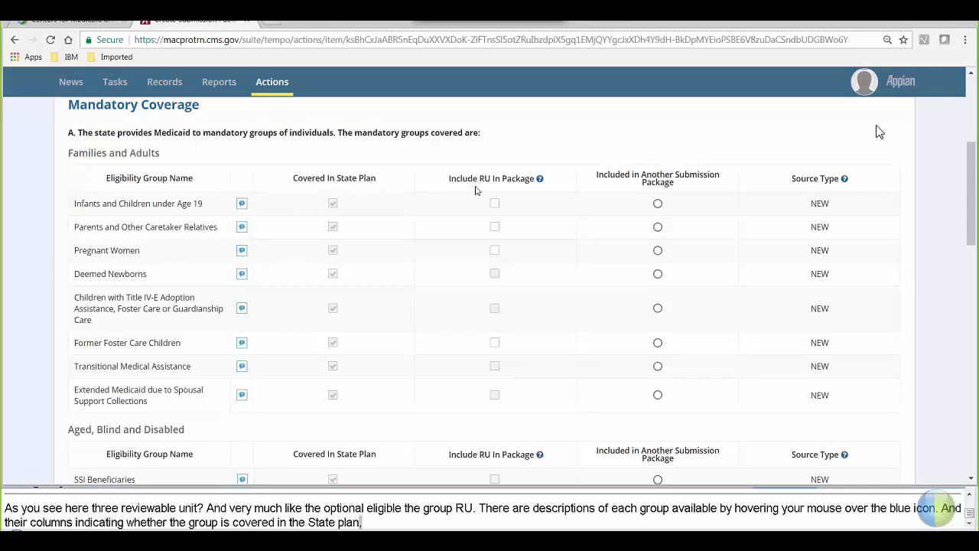
{"action": "mouse_move", "coordinate": [540, 178]}
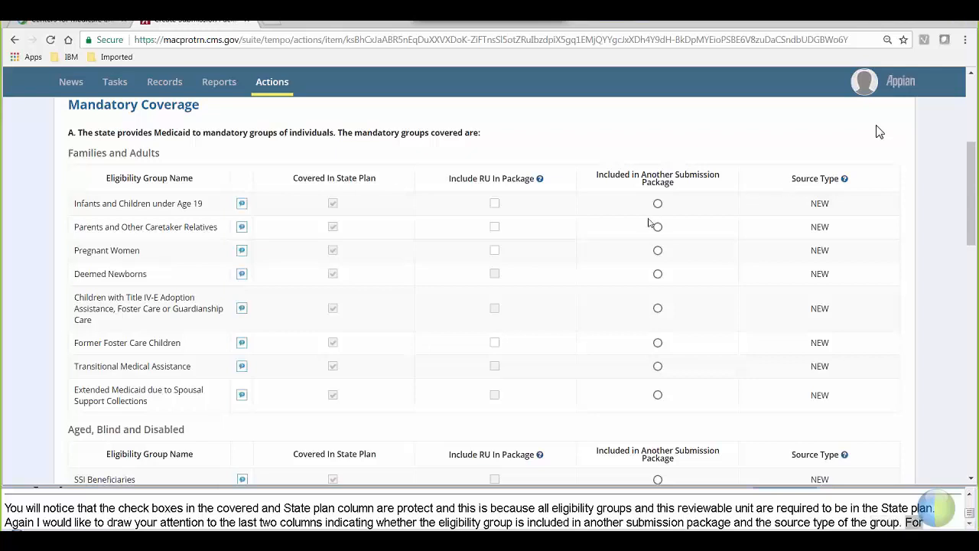
{"action": "left_click", "coordinate": [494, 228]}
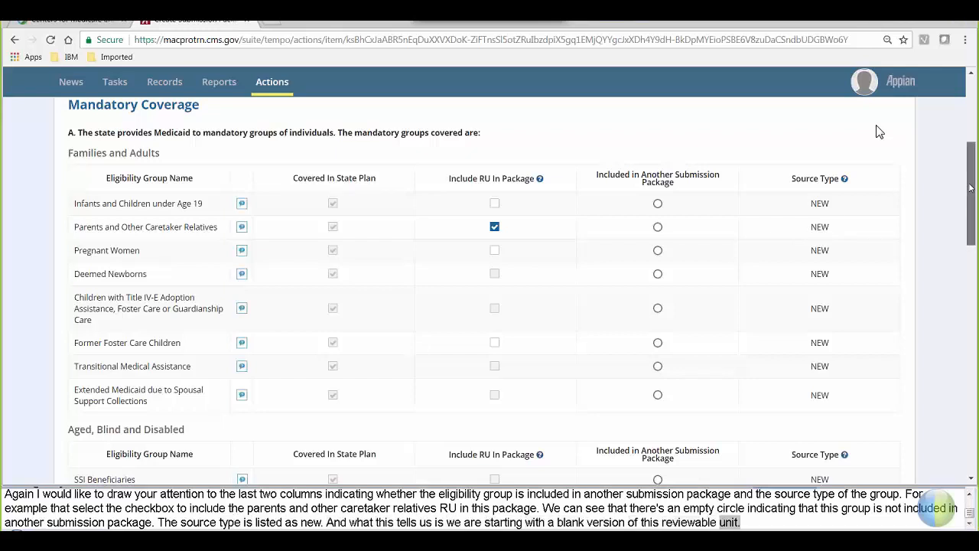
Answer Yes to the state electing the Adult Group and include the Adult Group reviewable unit in the package.
{"action": "left_click_drag", "start_coordinate": [970, 188], "coordinate": [972, 403]}
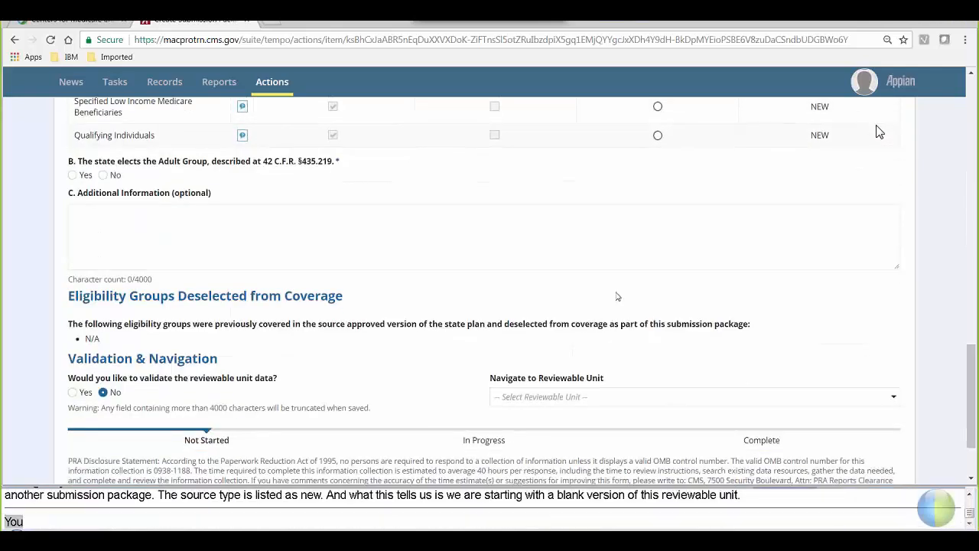
{"action": "left_click", "coordinate": [71, 175]}
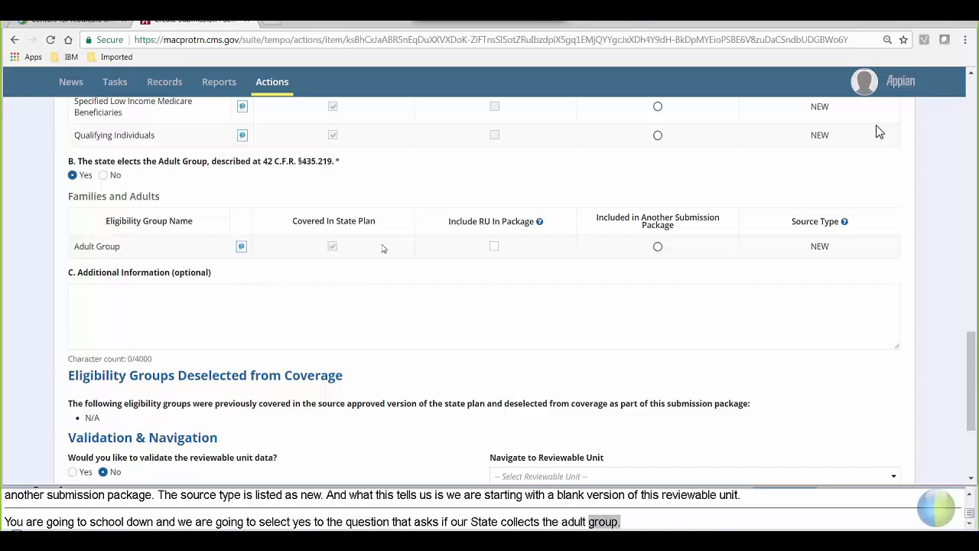
{"action": "left_click", "coordinate": [494, 246]}
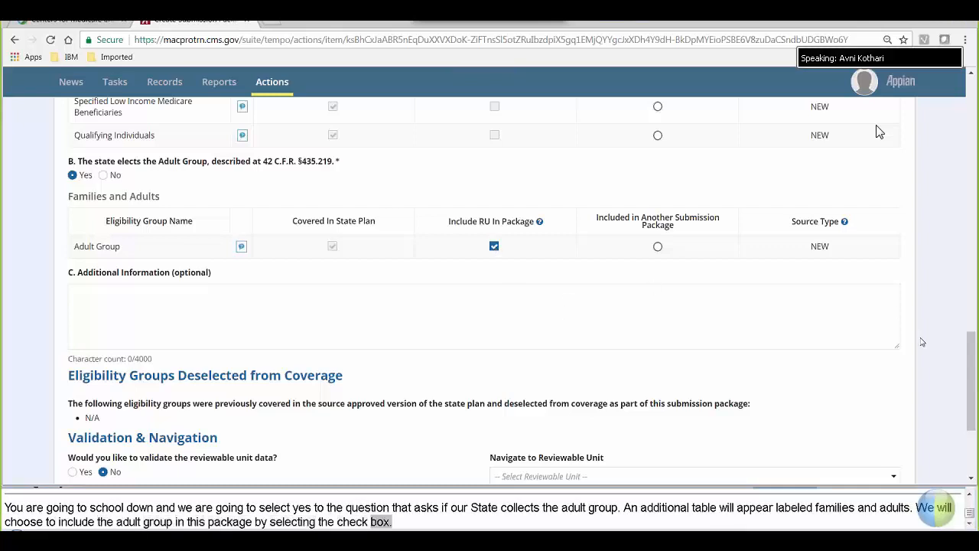
Answer Yes to validating the reviewable unit data and save the Mandatory Eligibility Groups reviewable unit.
{"action": "scroll", "coordinate": [969, 355], "scroll_direction": "down", "scroll_amount": 2}
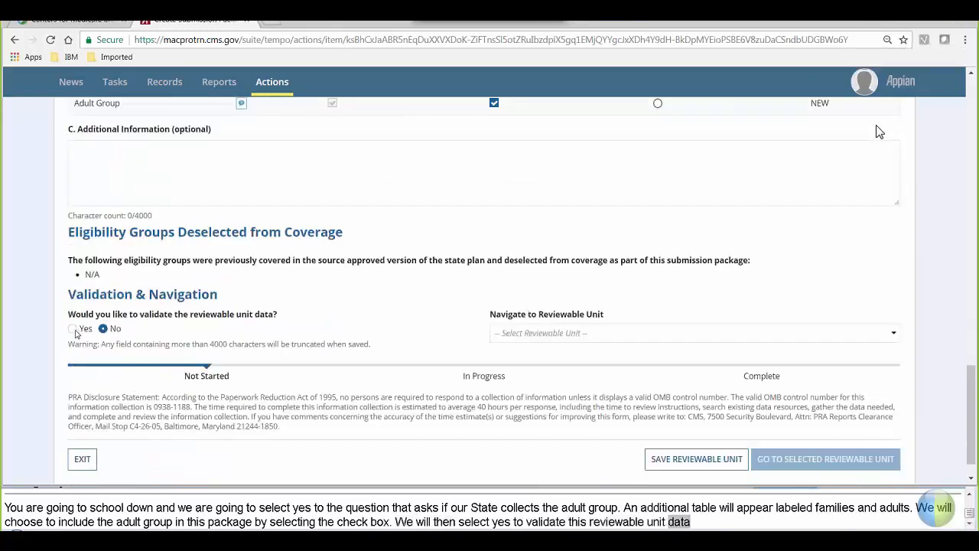
{"action": "left_click", "coordinate": [665, 463]}
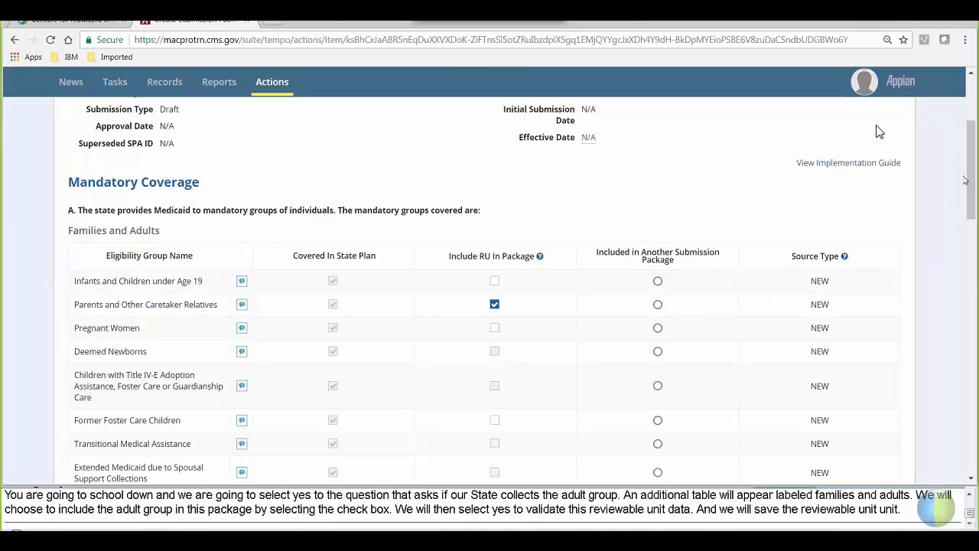
Select Children under Age 19 - Presumptive Eligibility as the reviewable unit to navigate to and go to it.
{"action": "left_click_drag", "start_coordinate": [967, 180], "coordinate": [792, 450]}
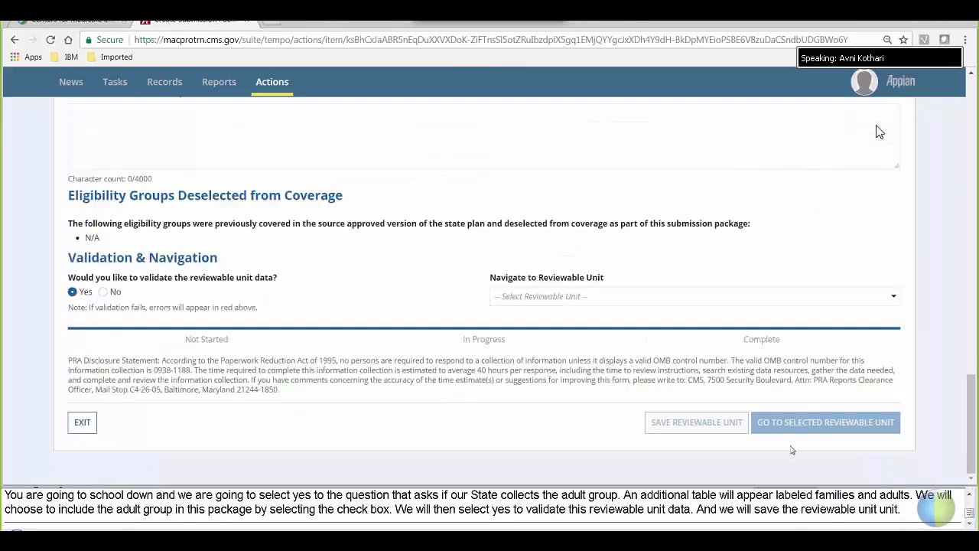
{"action": "left_click", "coordinate": [692, 304]}
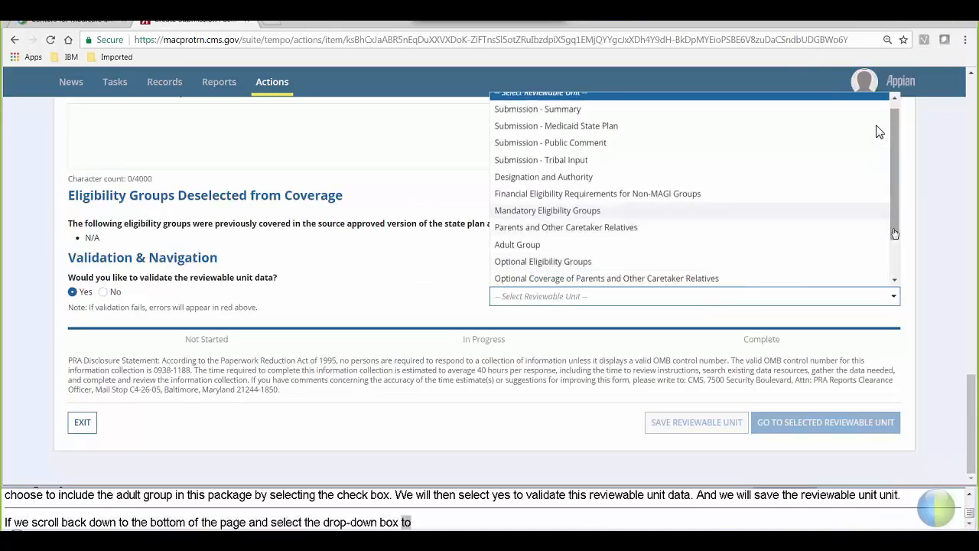
{"action": "right_click", "coordinate": [895, 280]}
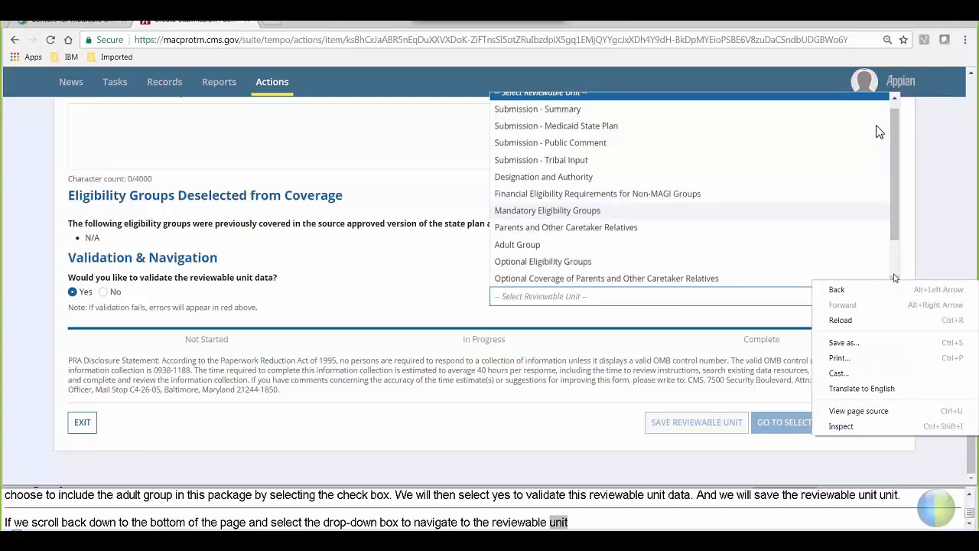
{"action": "left_click", "coordinate": [895, 279]}
{"action": "left_click", "coordinate": [895, 279]}
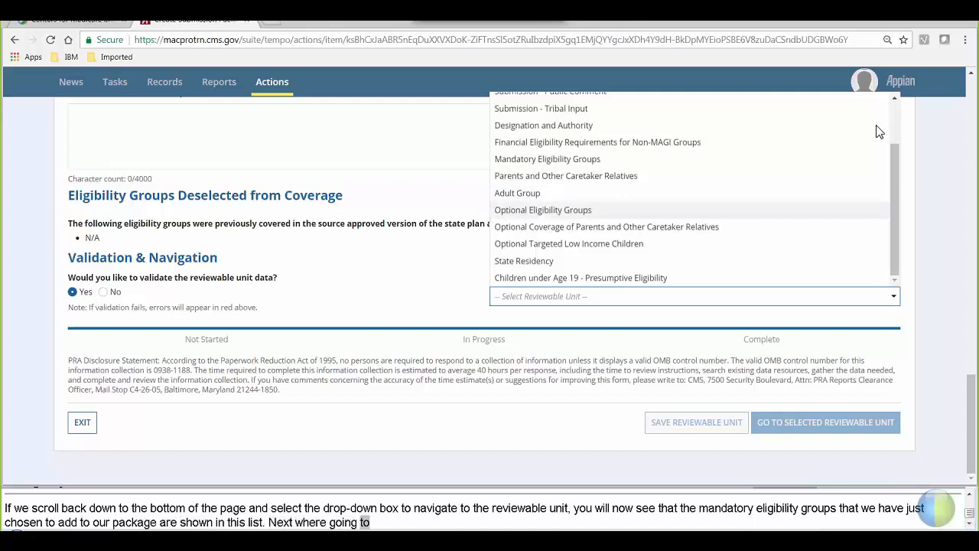
{"action": "left_click", "coordinate": [519, 278]}
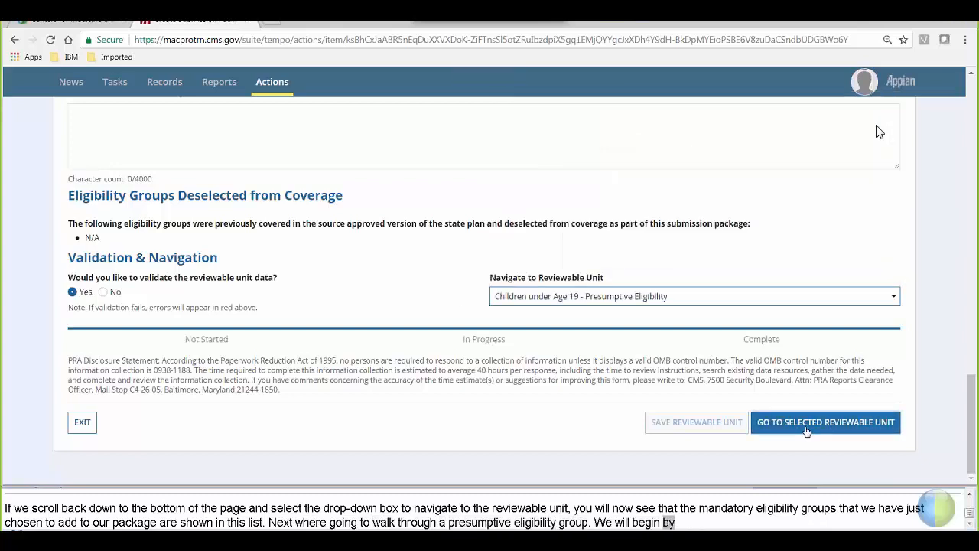
{"action": "left_click", "coordinate": [806, 425]}
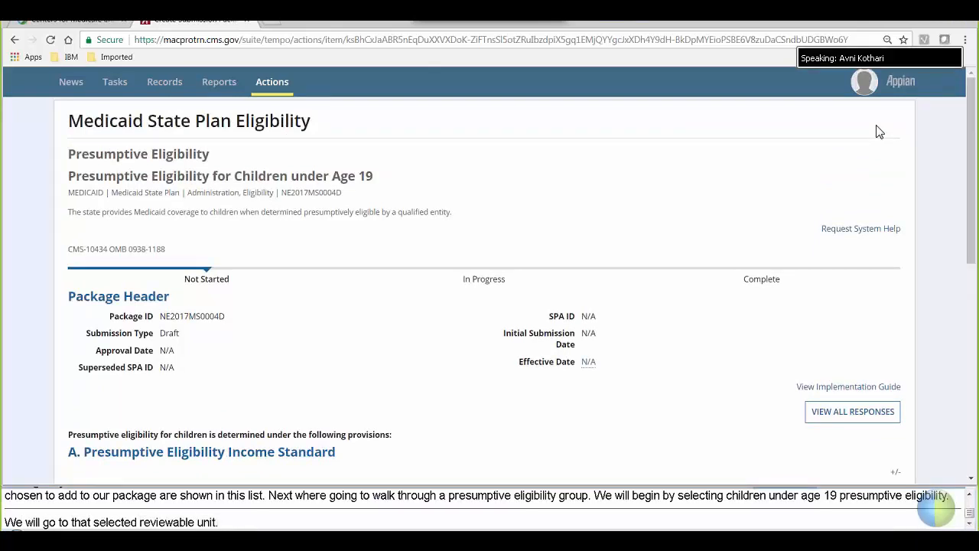
Download and open the implementation guide PDF for this reviewable unit and go to its Reviewable Unit Dependencies section.
{"action": "left_click", "coordinate": [811, 388]}
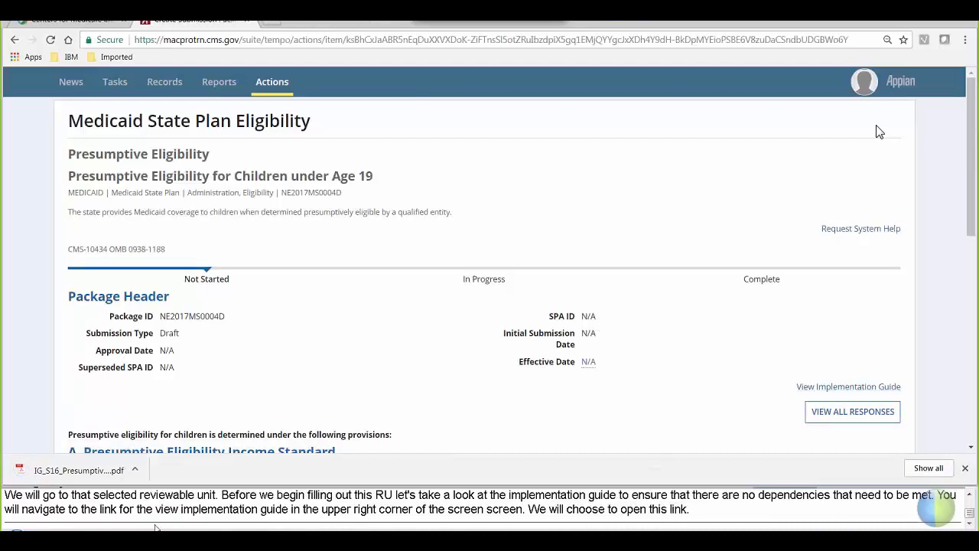
{"action": "left_click", "coordinate": [73, 469]}
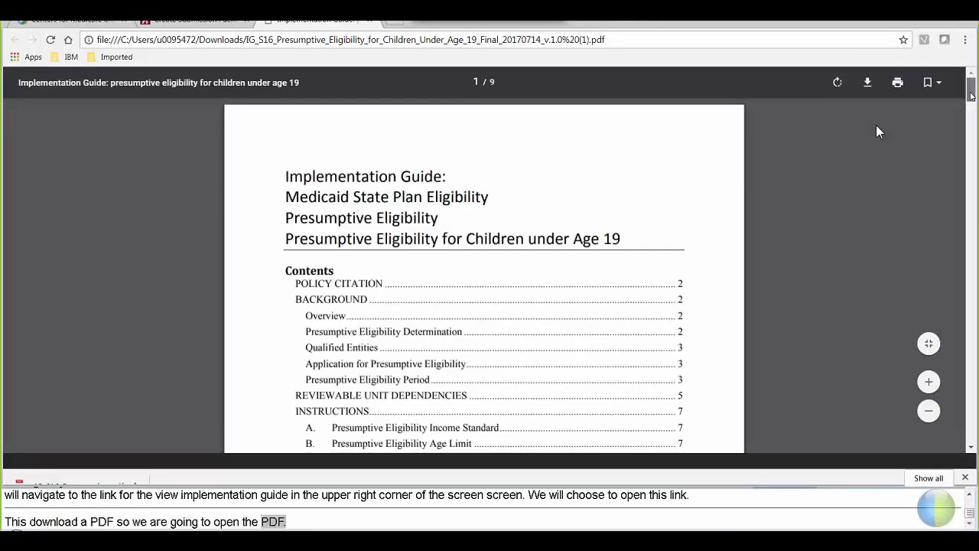
{"action": "left_click_drag", "start_coordinate": [971, 94], "coordinate": [972, 101]}
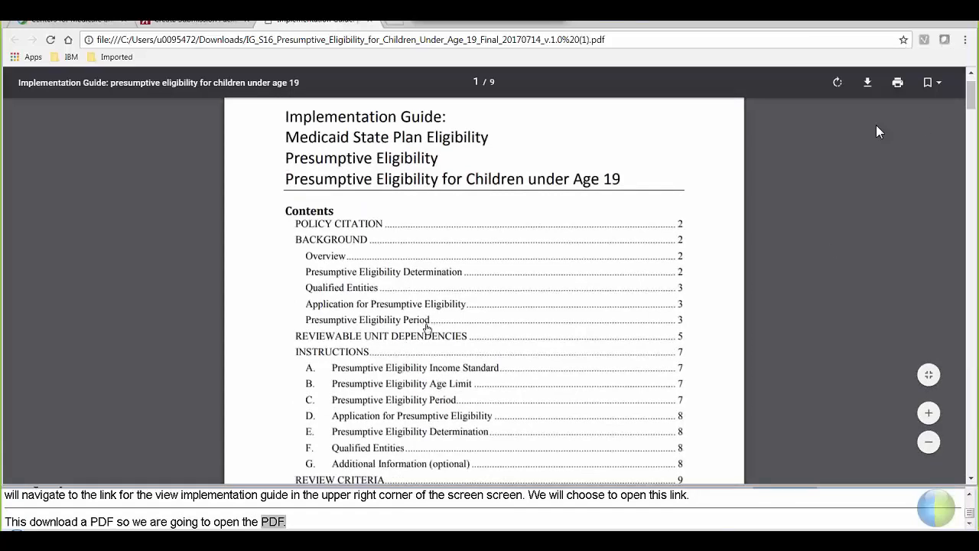
{"action": "left_click", "coordinate": [426, 336]}
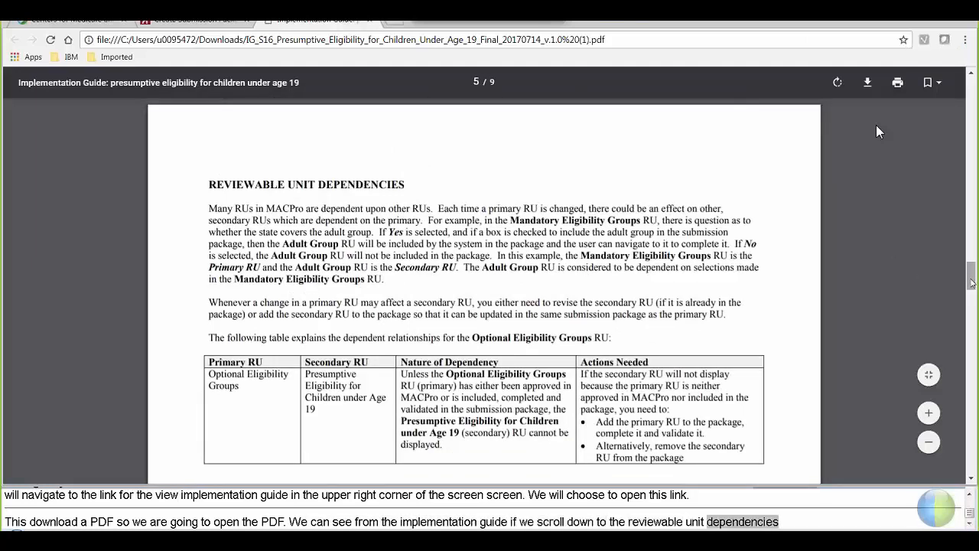
Review the guide's reviewable unit dependencies and the pages that follow, and close the implementation guide.
{"action": "right_click", "coordinate": [971, 275]}
{"action": "left_click", "coordinate": [877, 132]}
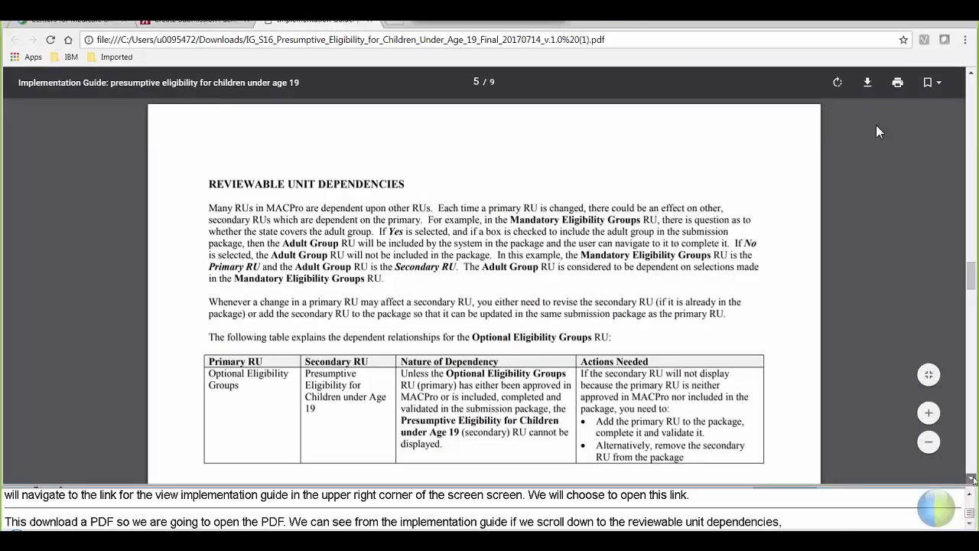
{"action": "scroll", "coordinate": [877, 132], "scroll_direction": "down", "scroll_amount": 5}
{"action": "scroll", "coordinate": [878, 131], "scroll_direction": "down", "scroll_amount": 1}
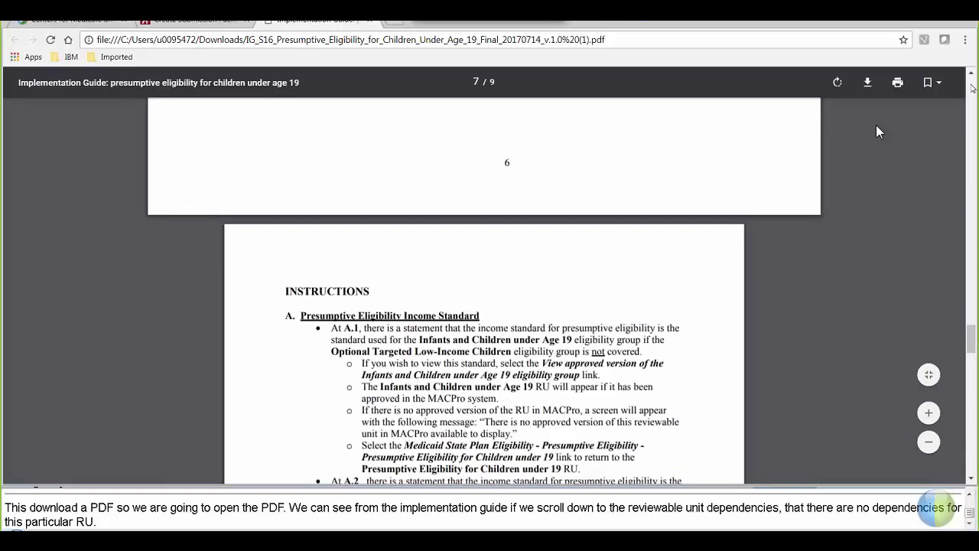
{"action": "left_click_drag", "start_coordinate": [971, 339], "coordinate": [972, 88]}
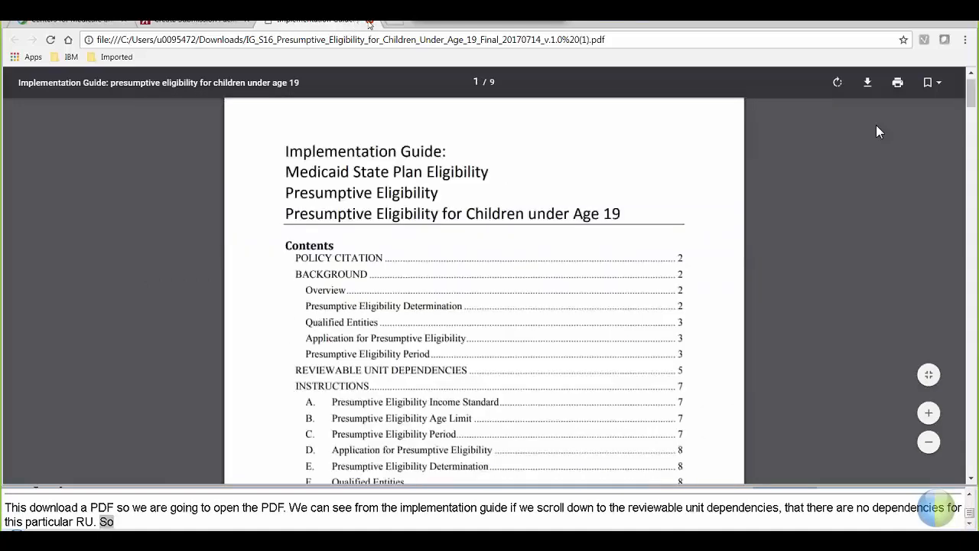
{"action": "left_click", "coordinate": [368, 21]}
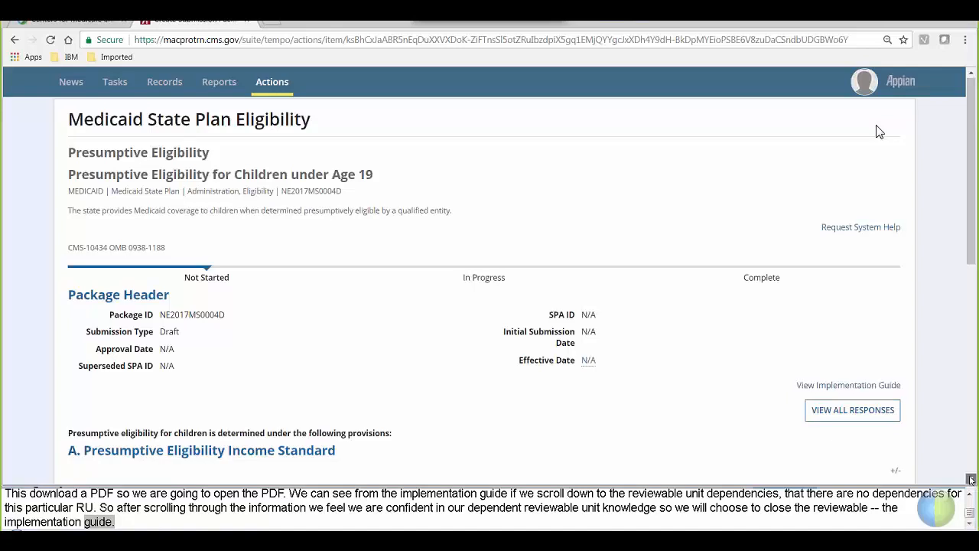
Expand all response sections of the Presumptive Eligibility for Children under Age 19 reviewable unit.
{"action": "left_click", "coordinate": [971, 479]}
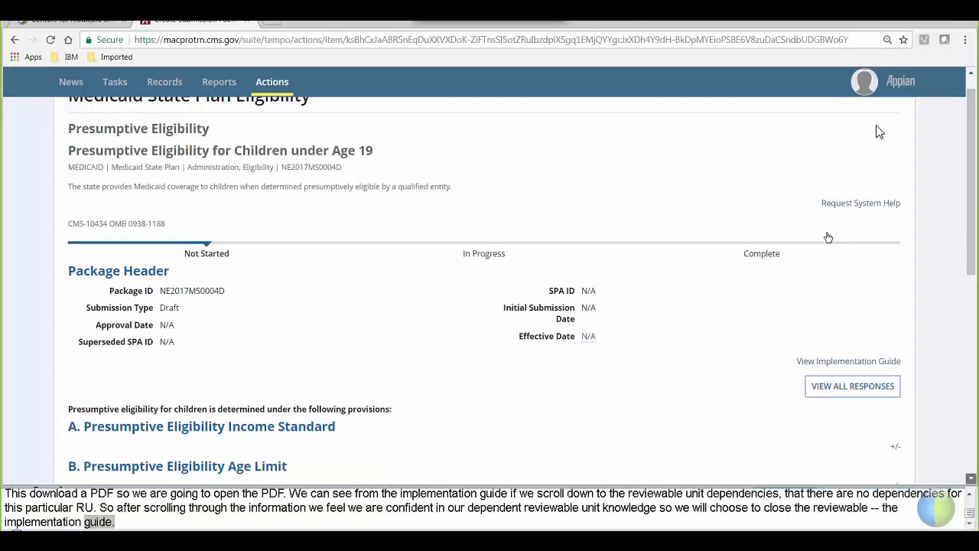
{"action": "scroll", "coordinate": [828, 237], "scroll_direction": "down", "scroll_amount": 2}
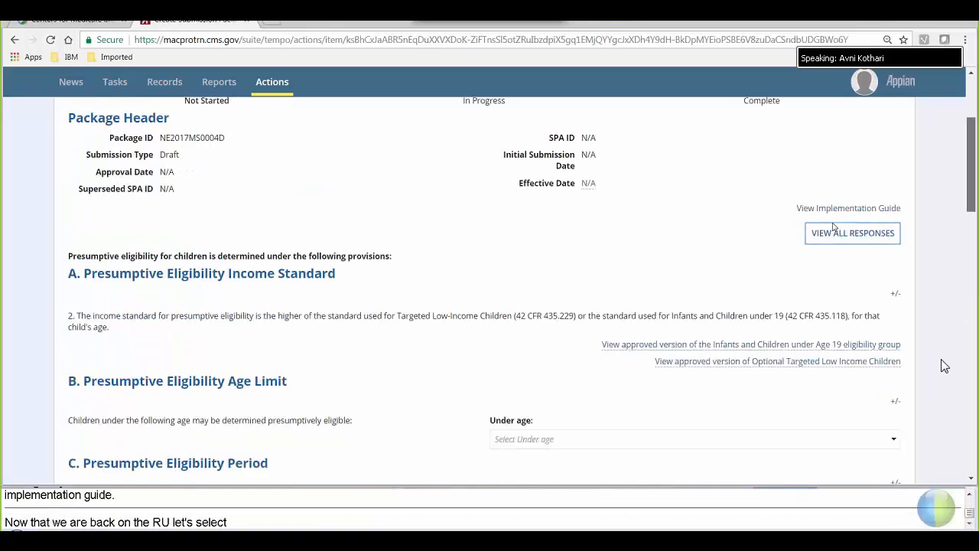
{"action": "scroll", "coordinate": [384, 265], "scroll_direction": "down", "scroll_amount": 2}
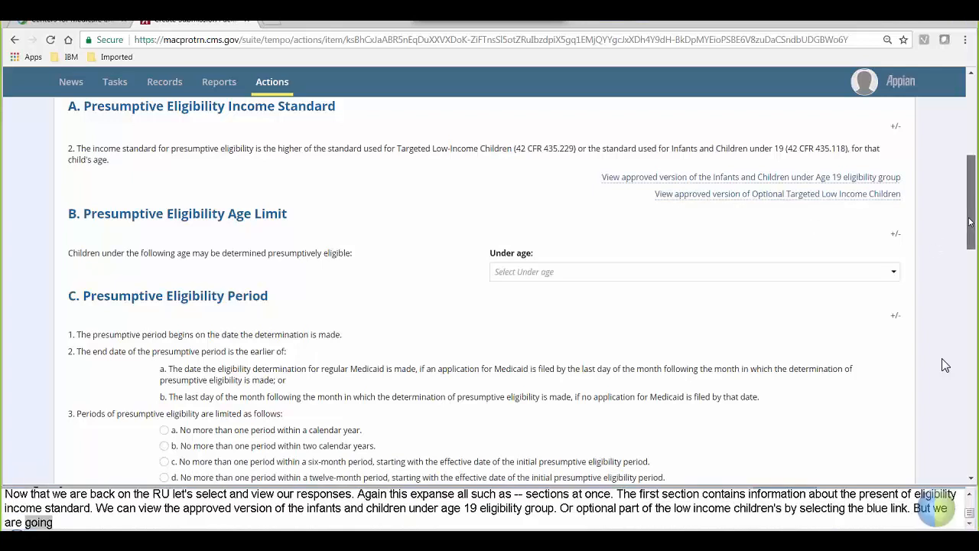
Set the presumptive eligibility age limit to under age 15 and limit periods to no more than one within two calendar years.
{"action": "left_click_drag", "start_coordinate": [968, 219], "coordinate": [968, 249]}
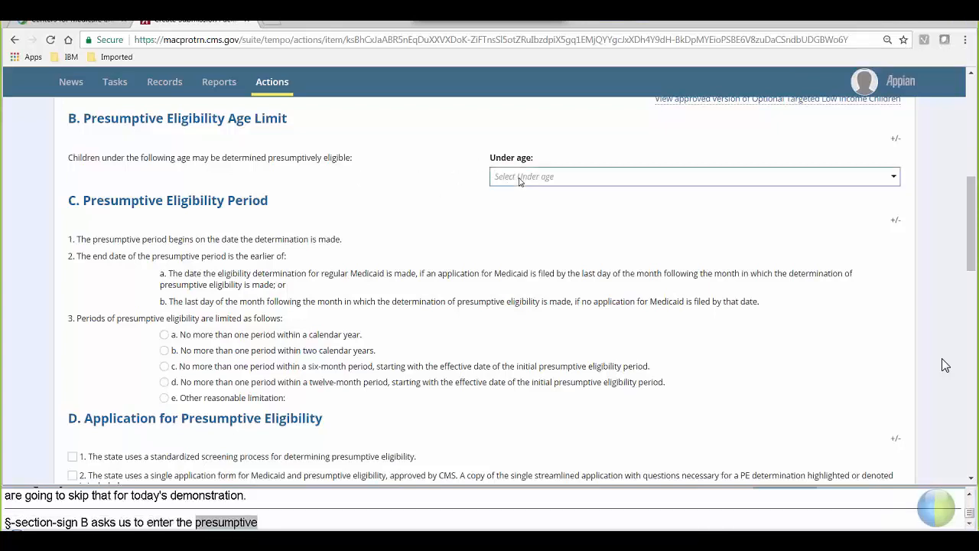
{"action": "left_click", "coordinate": [518, 177]}
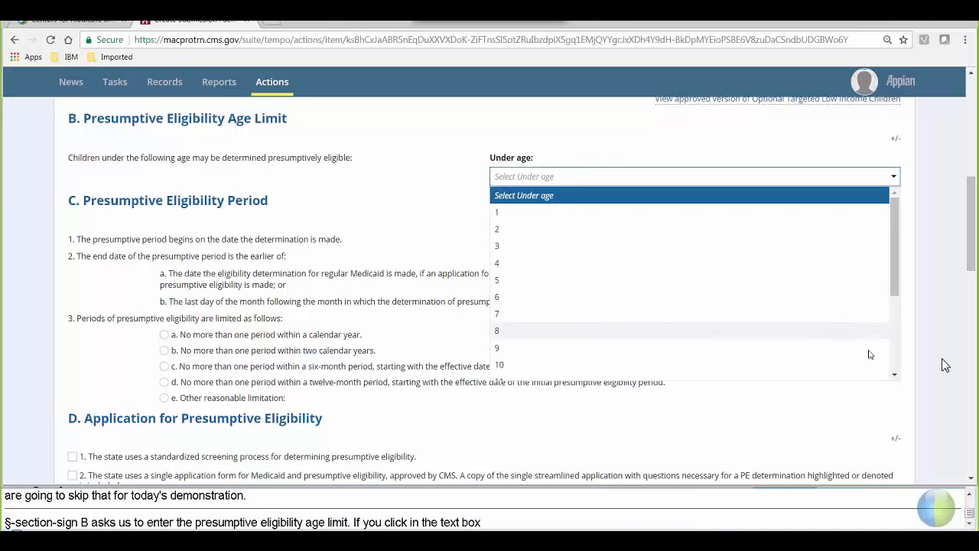
{"action": "left_click", "coordinate": [896, 377]}
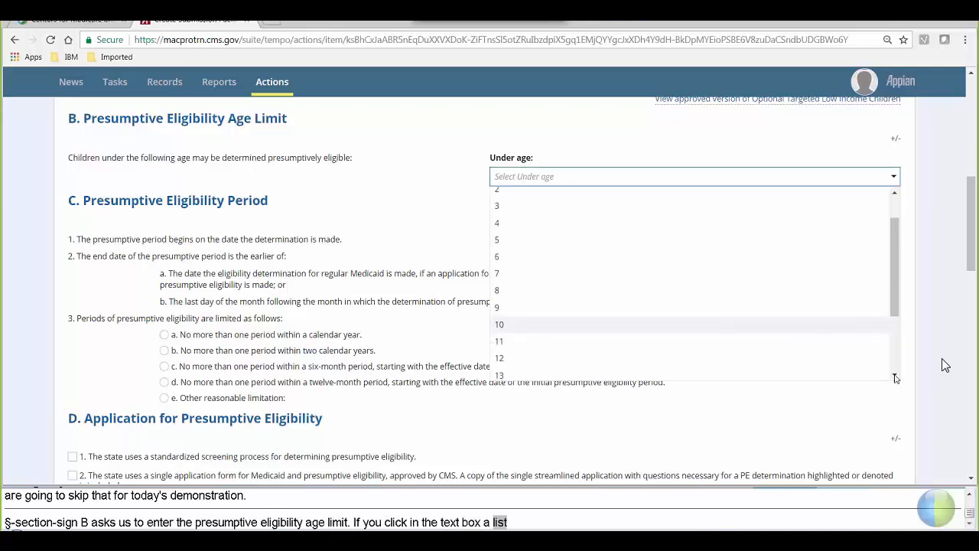
{"action": "left_click", "coordinate": [524, 373]}
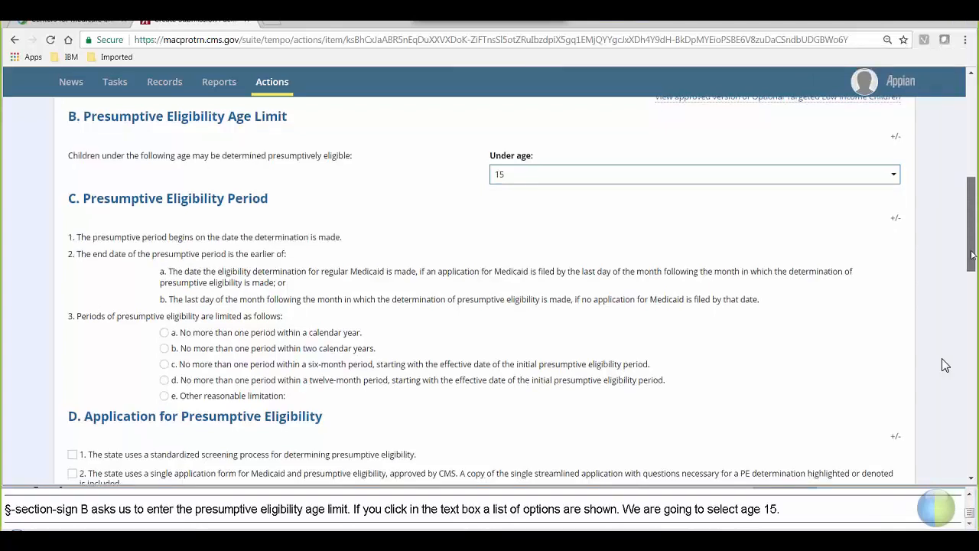
{"action": "scroll", "coordinate": [427, 240], "scroll_direction": "down", "scroll_amount": 2}
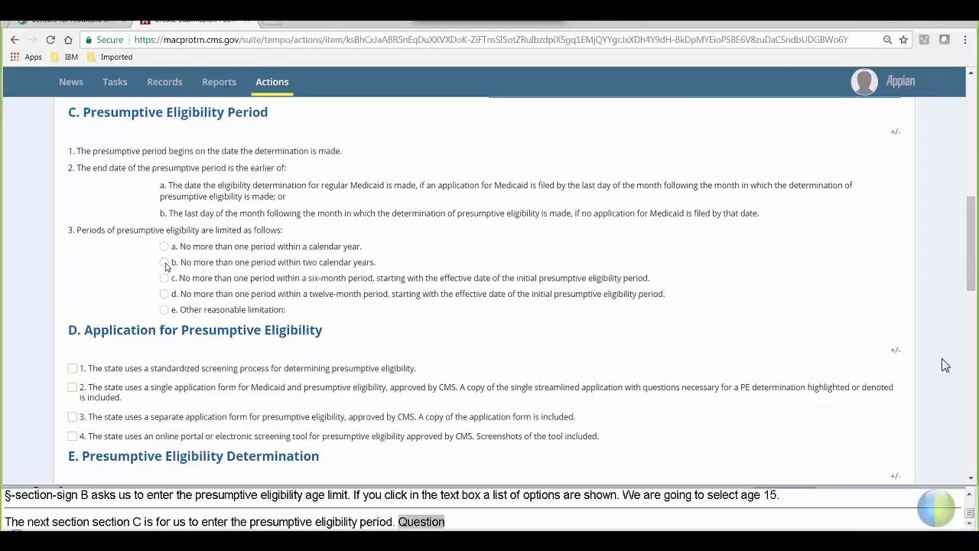
{"action": "left_click", "coordinate": [165, 263]}
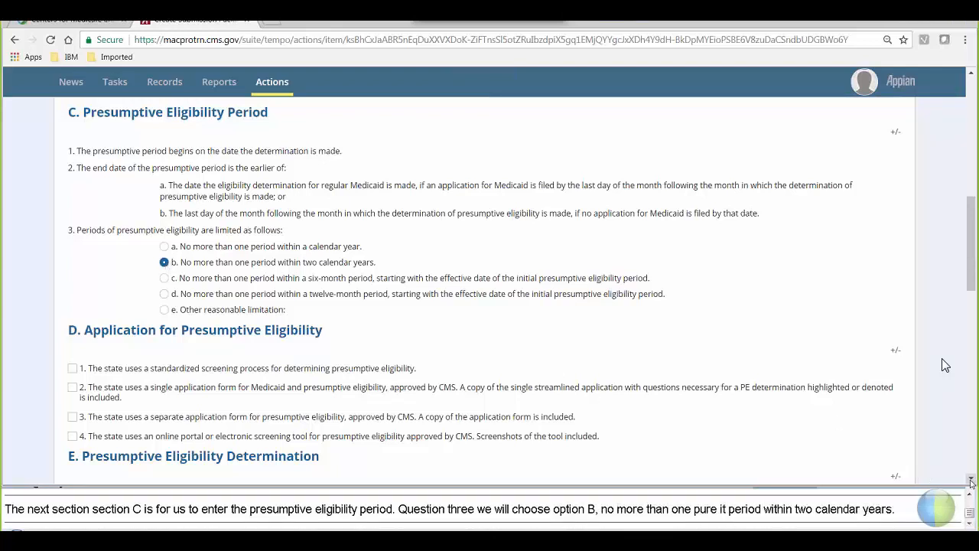
In section D, indicate the single application form for Medicaid and presumptive eligibility and upload MACPro Test Document.pdf as its copy.
{"action": "left_click", "coordinate": [970, 479]}
{"action": "scroll", "coordinate": [535, 331], "scroll_direction": "down", "scroll_amount": 3}
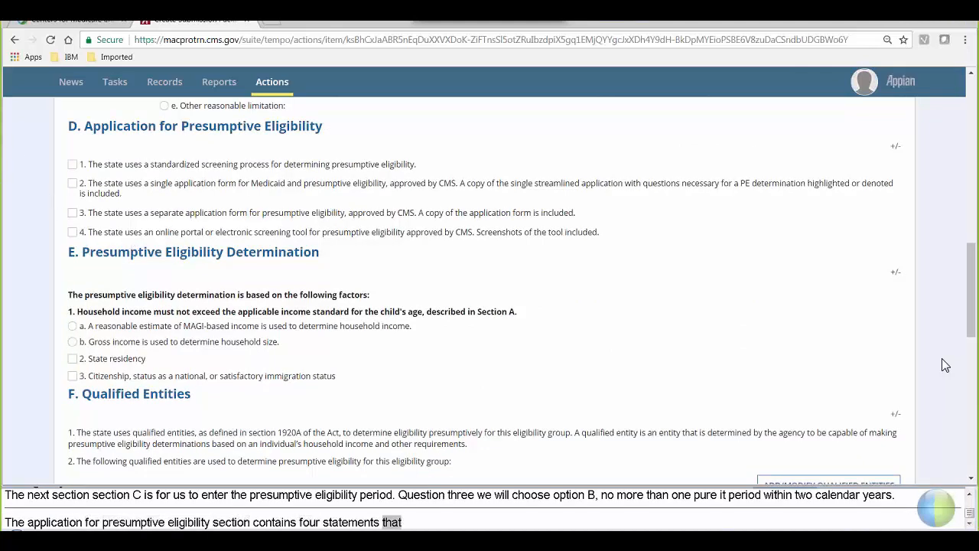
{"action": "left_click", "coordinate": [72, 184]}
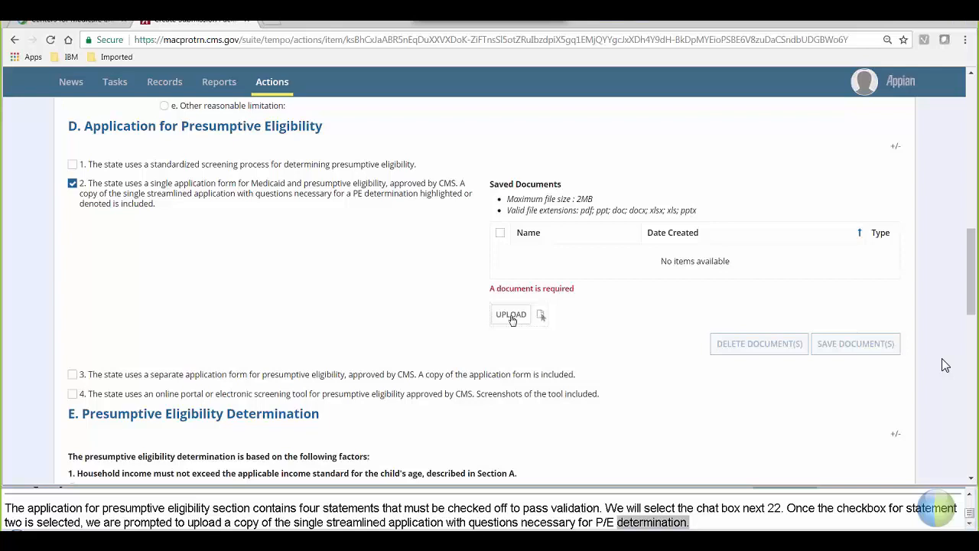
{"action": "left_click", "coordinate": [511, 317]}
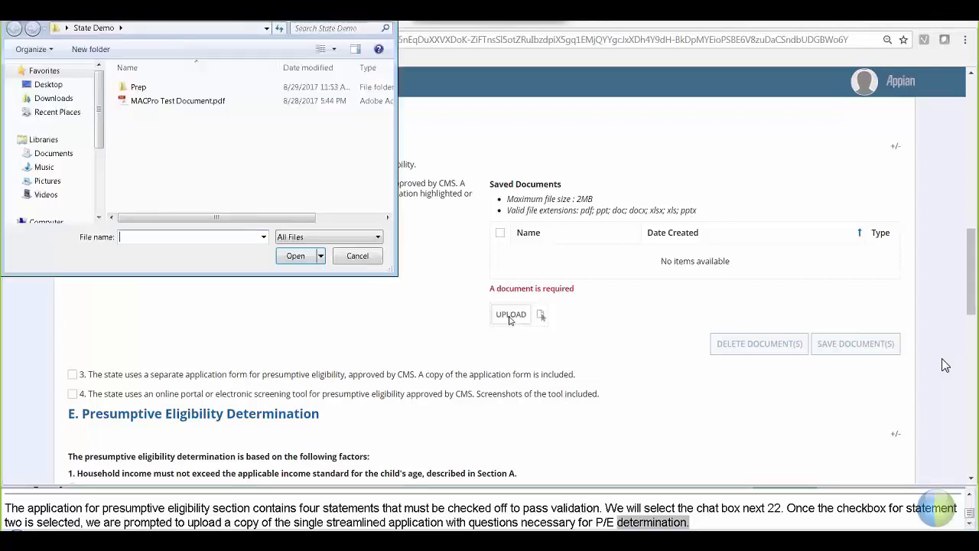
{"action": "left_click", "coordinate": [147, 101]}
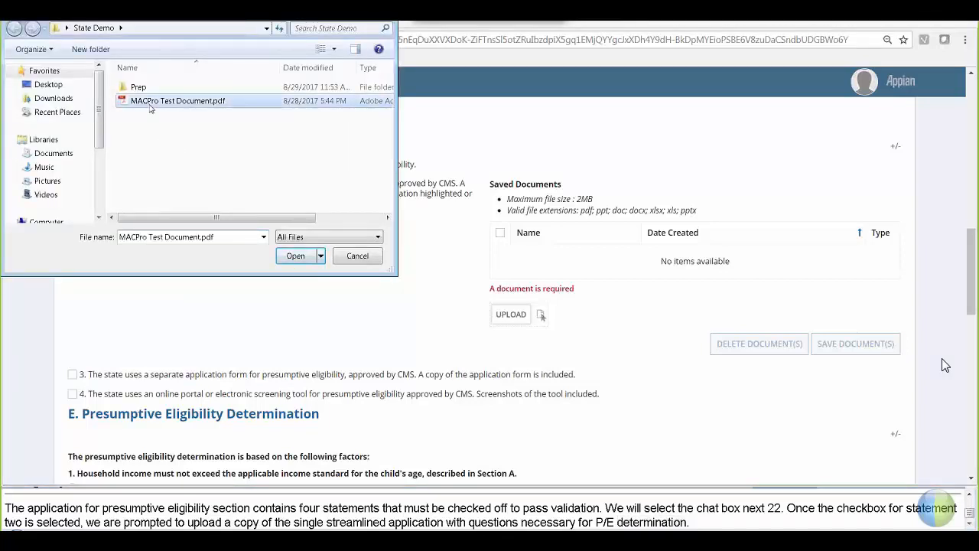
{"action": "left_click", "coordinate": [295, 255]}
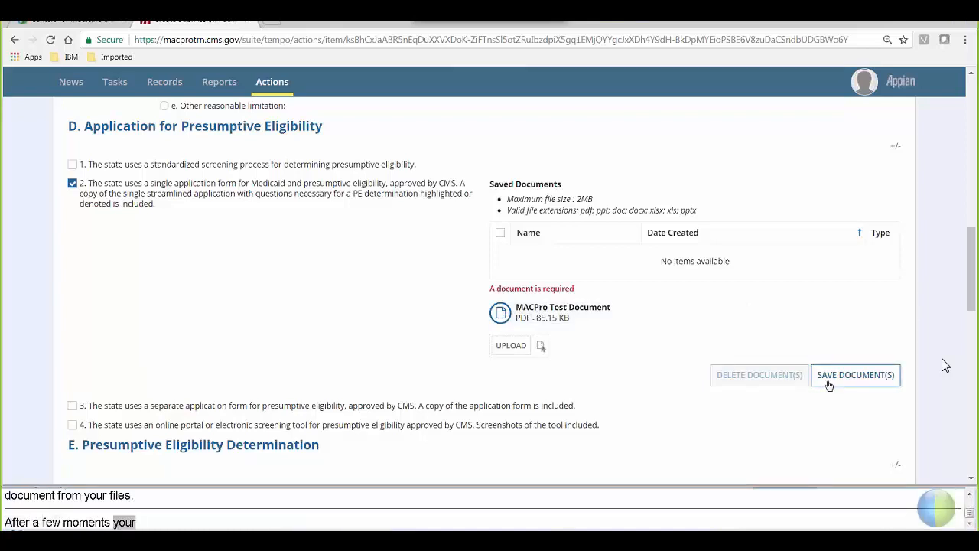
Save the uploaded application form document to section D and refresh to return to the reviewable unit.
{"action": "left_click", "coordinate": [829, 375]}
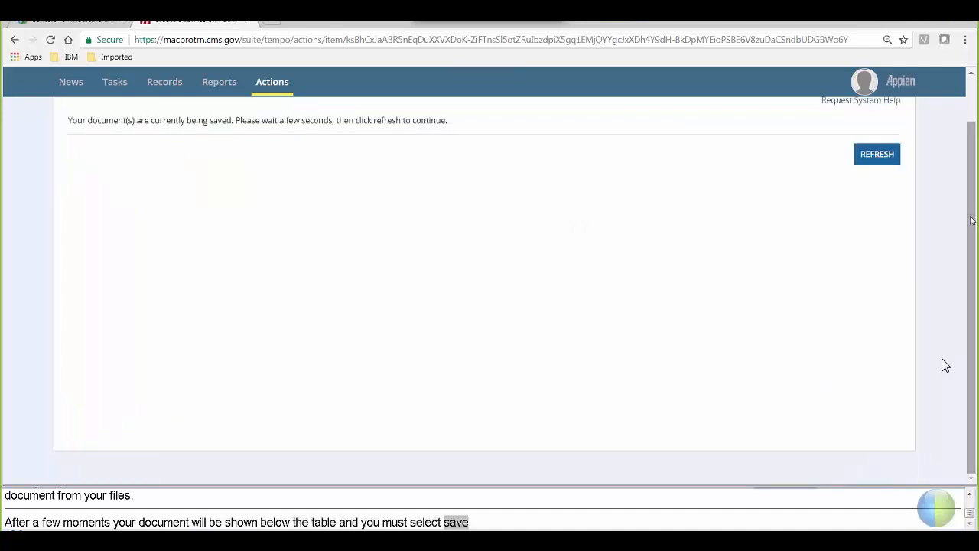
{"action": "left_click_drag", "start_coordinate": [972, 220], "coordinate": [971, 165]}
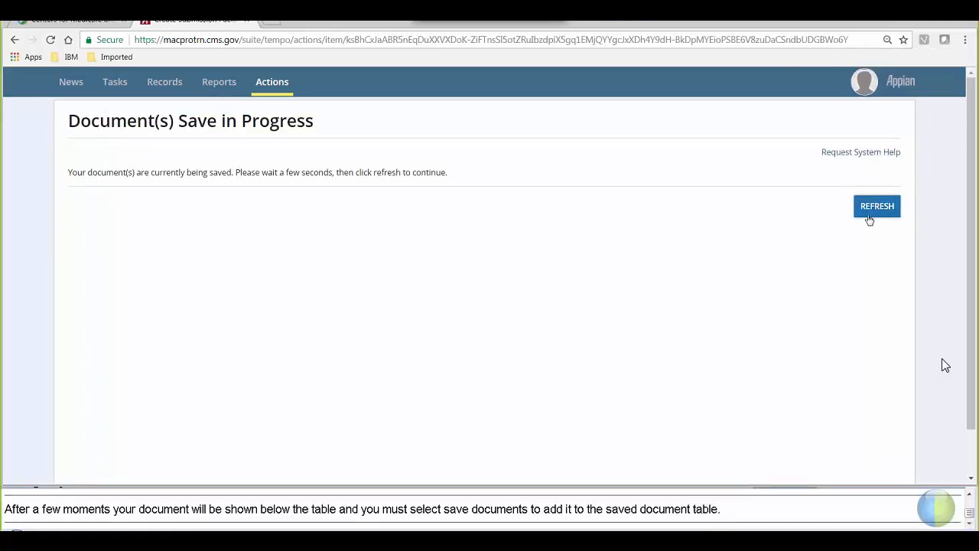
{"action": "left_click", "coordinate": [870, 218]}
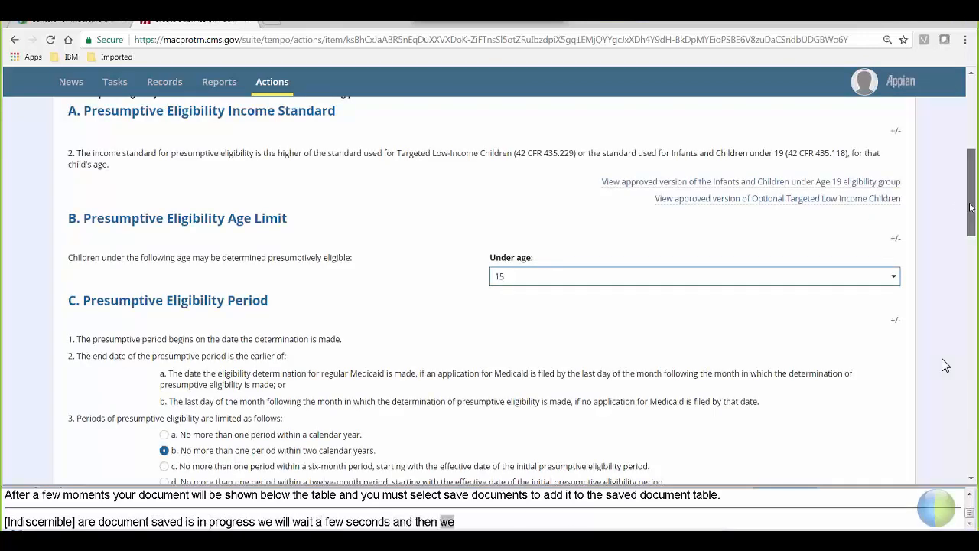
Base household income on a reasonable MAGI-based estimate and save the qualified entity that furnishes health care items or services under the state plan.
{"action": "left_click_drag", "start_coordinate": [970, 207], "coordinate": [975, 275]}
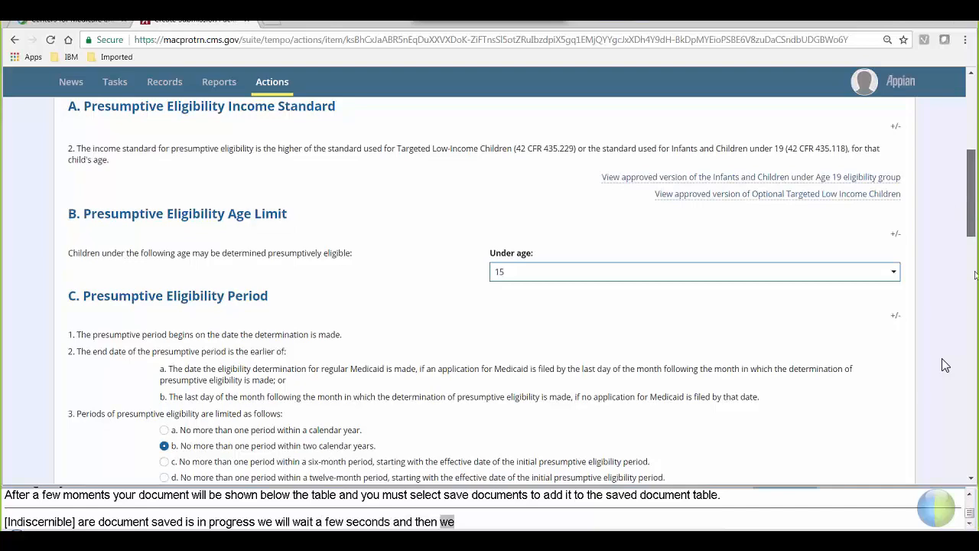
{"action": "scroll", "coordinate": [758, 350], "scroll_direction": "down", "scroll_amount": 6}
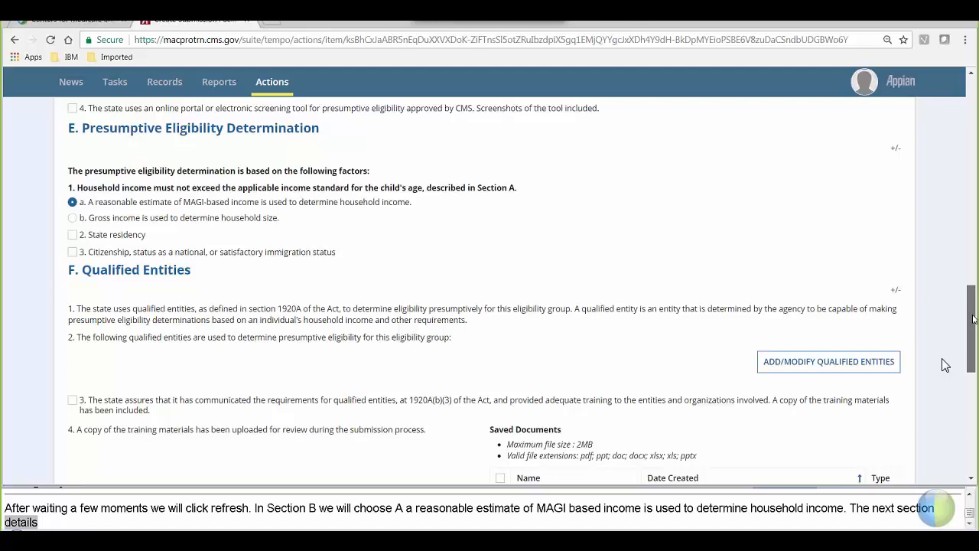
{"action": "scroll", "coordinate": [946, 364], "scroll_direction": "down", "scroll_amount": 2}
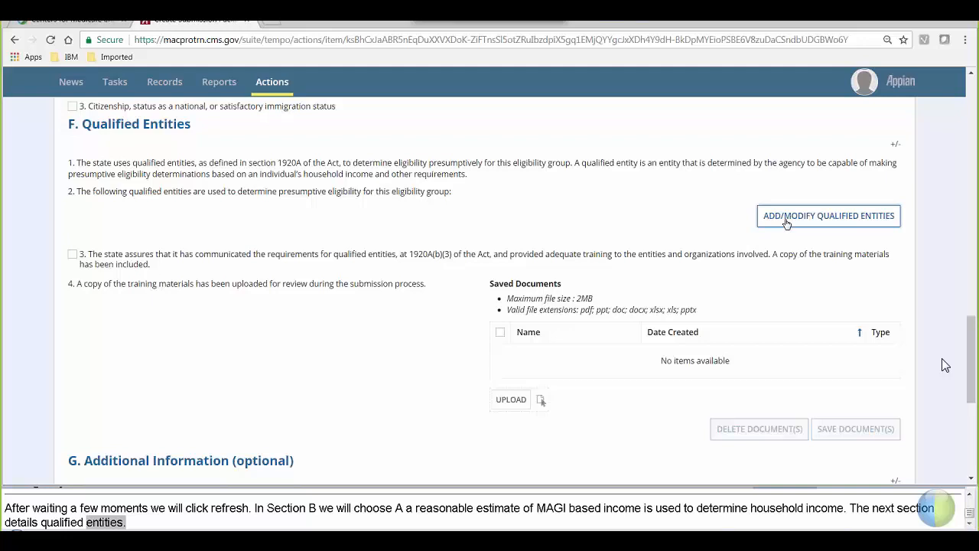
{"action": "left_click", "coordinate": [785, 221]}
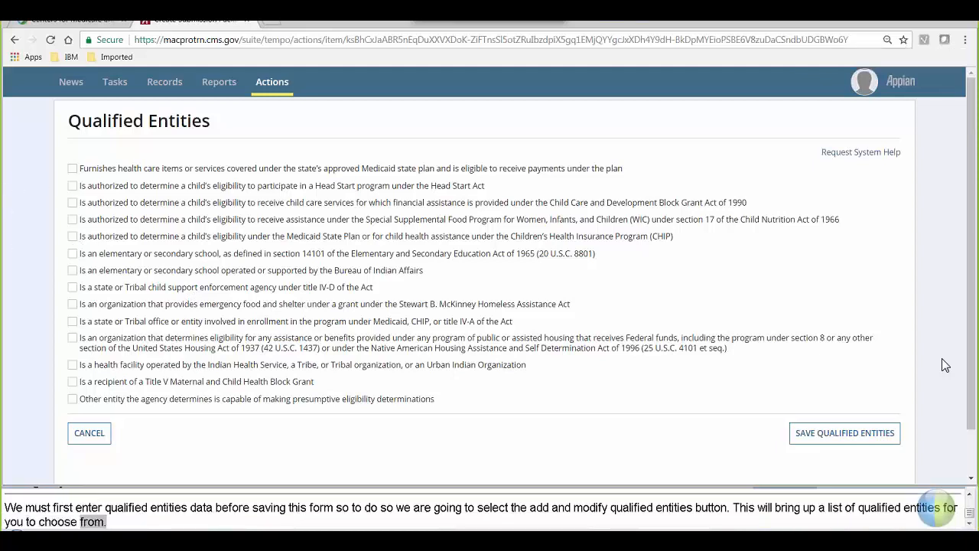
{"action": "left_click", "coordinate": [73, 169]}
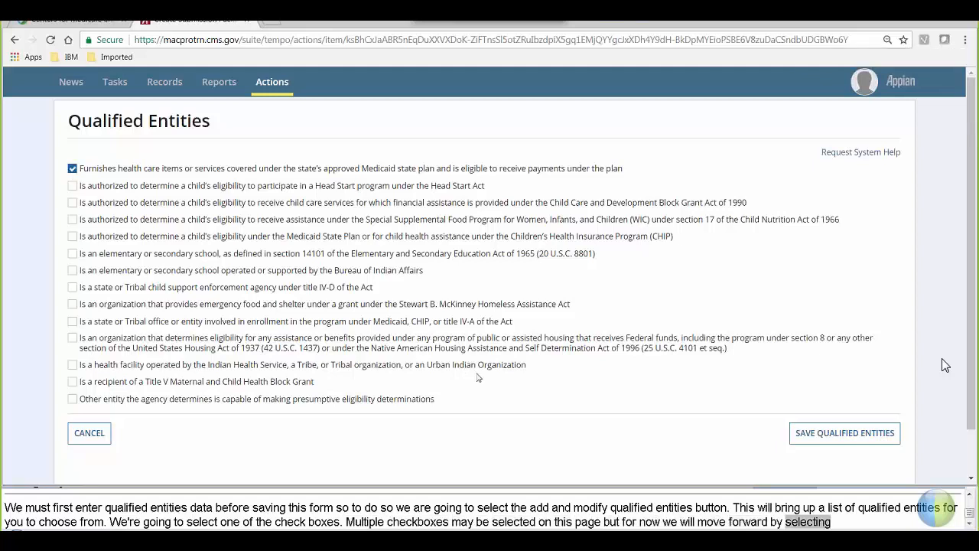
{"action": "left_click", "coordinate": [802, 434]}
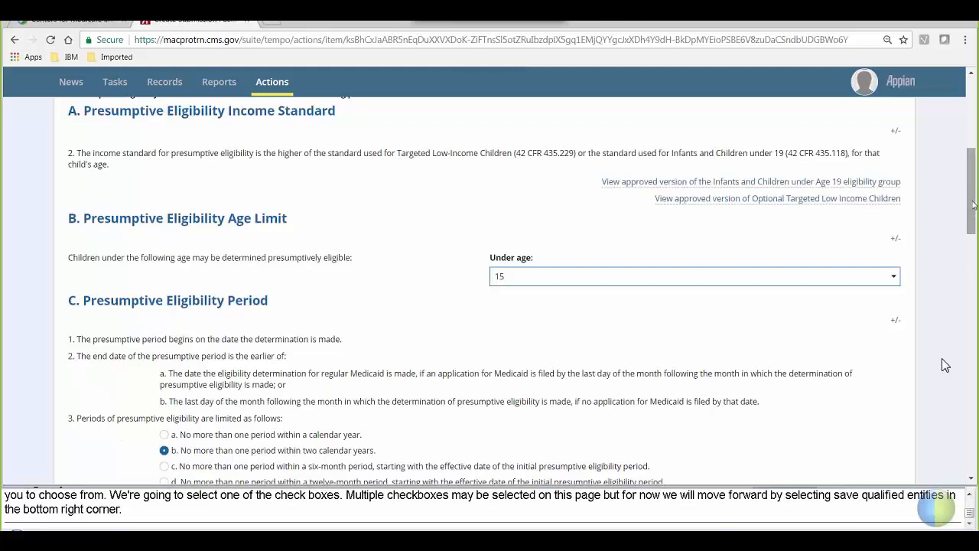
Assure that qualified entity requirements were communicated with adequate training, and upload MACPro Test Document.pdf as the training materials.
{"action": "left_click_drag", "start_coordinate": [972, 202], "coordinate": [972, 363]}
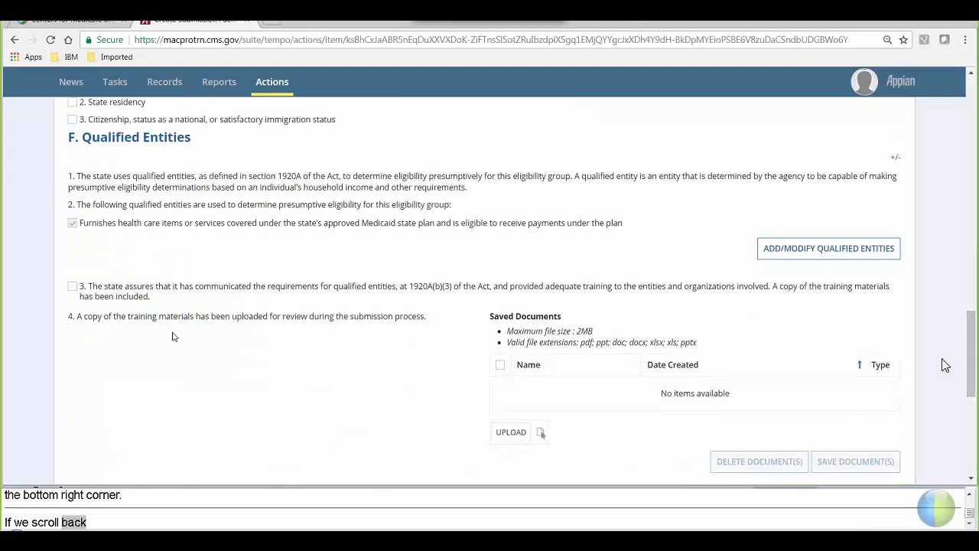
{"action": "left_click", "coordinate": [73, 288]}
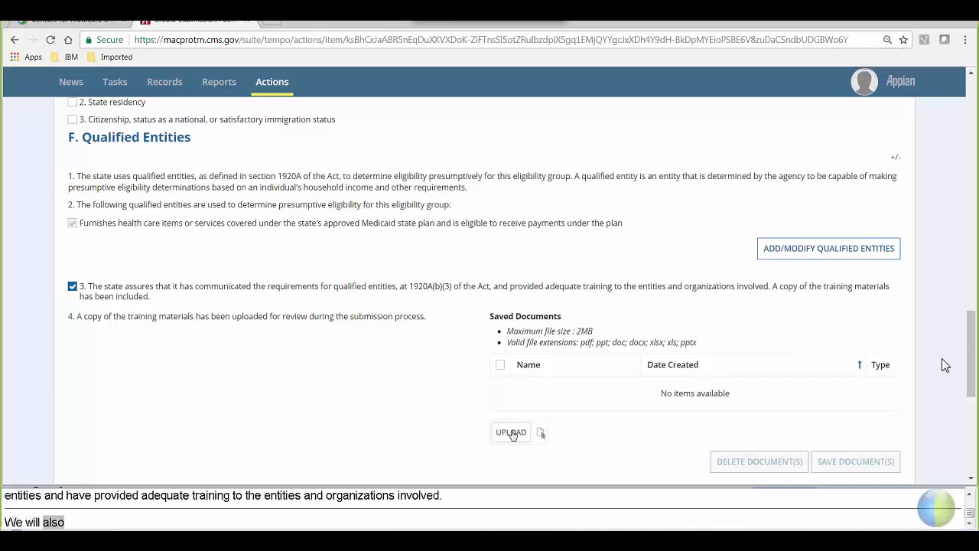
{"action": "left_click", "coordinate": [512, 433]}
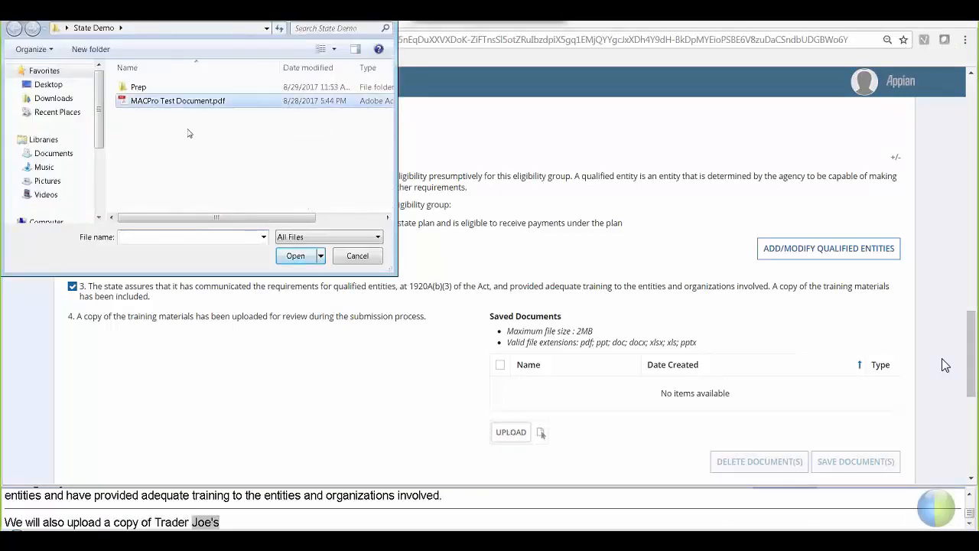
{"action": "left_click", "coordinate": [177, 101]}
{"action": "left_click", "coordinate": [295, 256]}
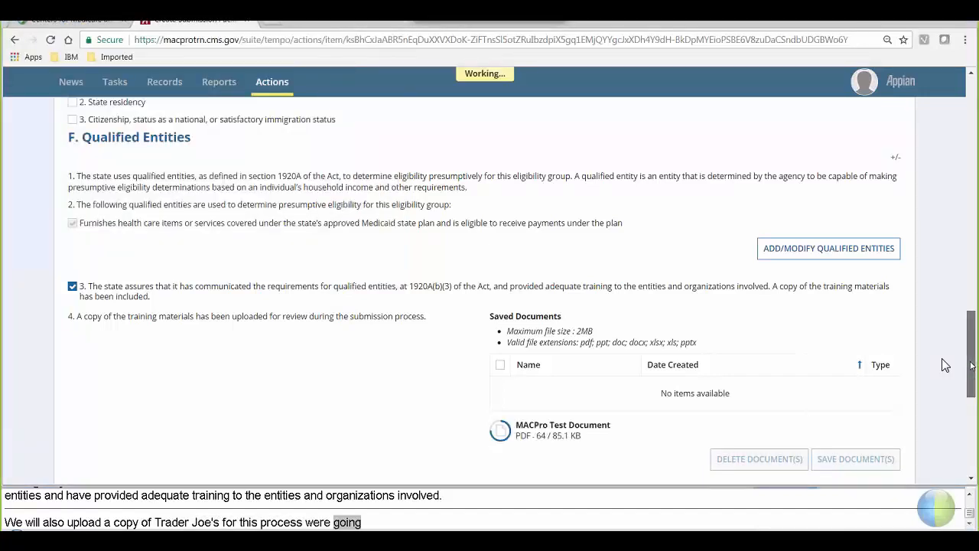
{"action": "left_click_drag", "start_coordinate": [972, 366], "coordinate": [972, 366]}
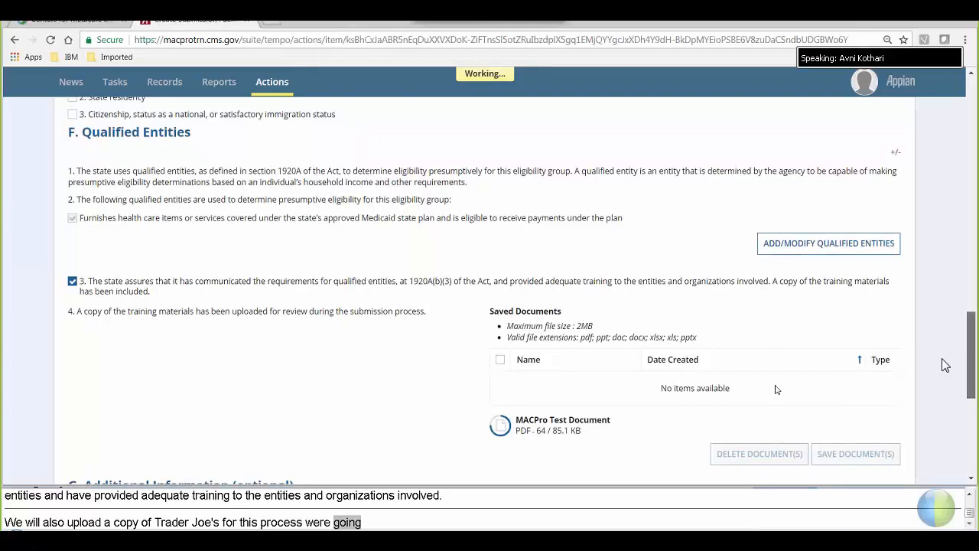
{"action": "scroll", "coordinate": [945, 366], "scroll_direction": "down", "scroll_amount": 2}
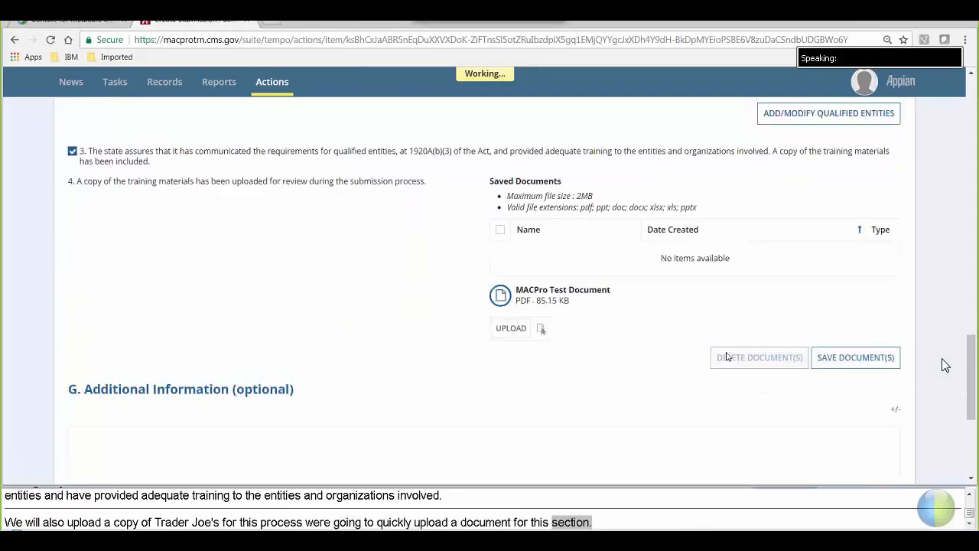
Save the uploaded training materials document to section F and refresh to return to the form.
{"action": "left_click", "coordinate": [860, 366]}
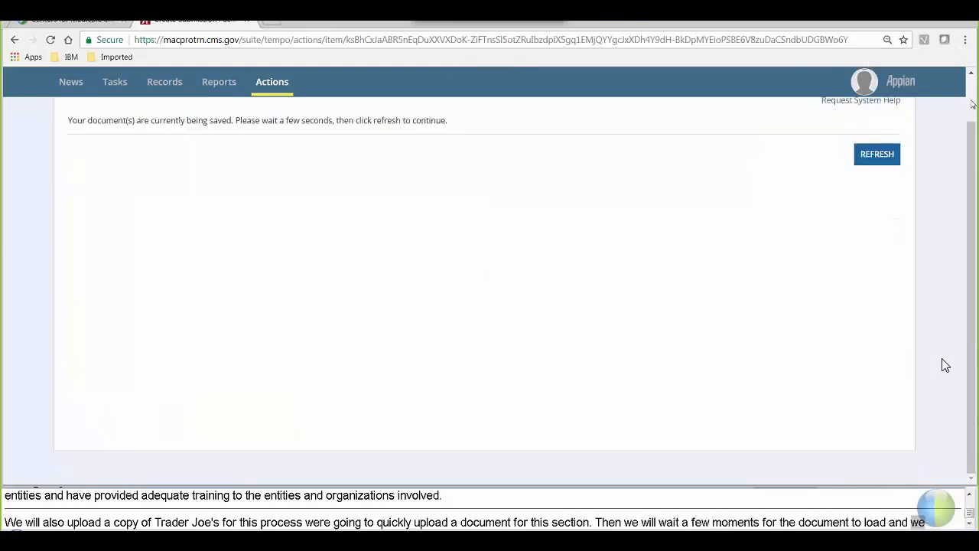
{"action": "scroll", "coordinate": [877, 170], "scroll_direction": "up", "scroll_amount": 1}
{"action": "left_click", "coordinate": [881, 212]}
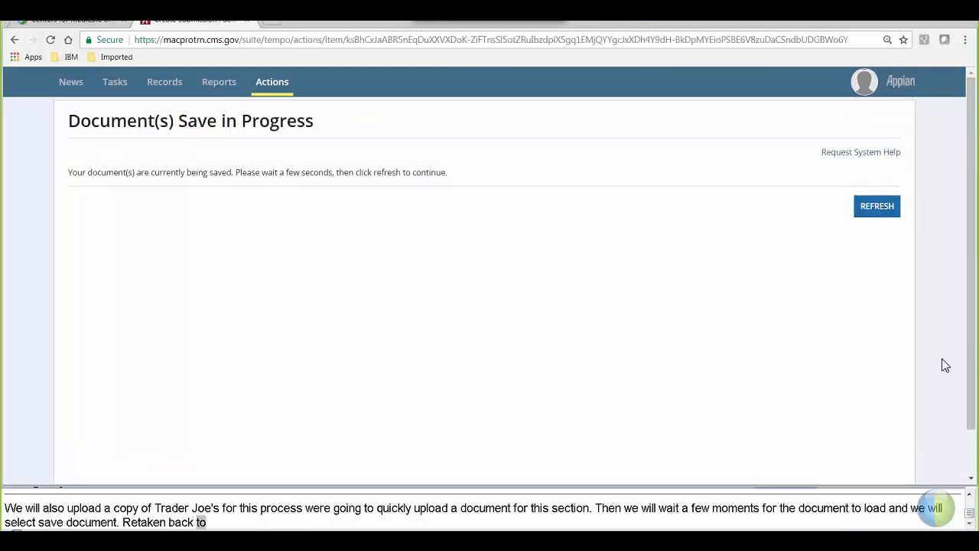
{"action": "left_click", "coordinate": [881, 212]}
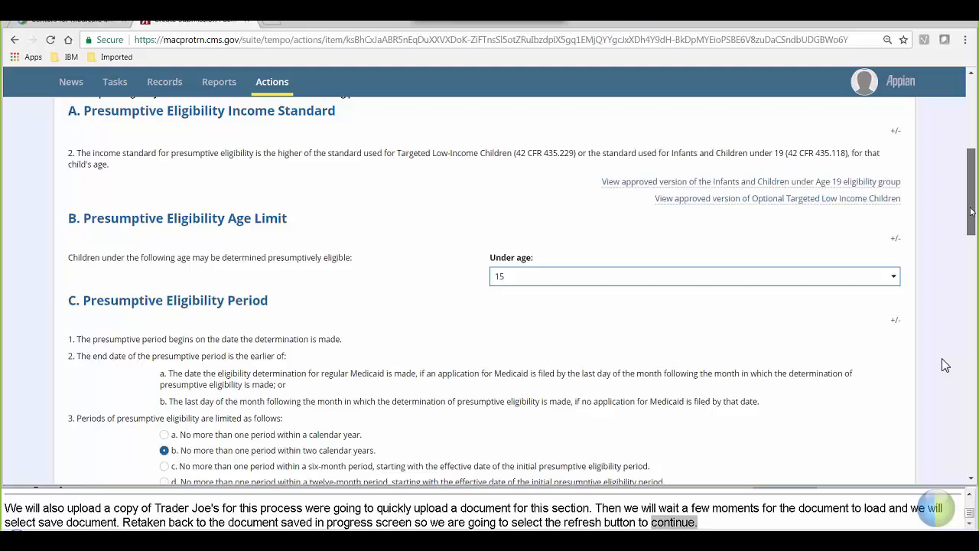
Choose to validate the reviewable unit data and save the Presumptive Eligibility for Children under Age 19 unit.
{"action": "scroll", "coordinate": [945, 365], "scroll_direction": "down", "scroll_amount": 15}
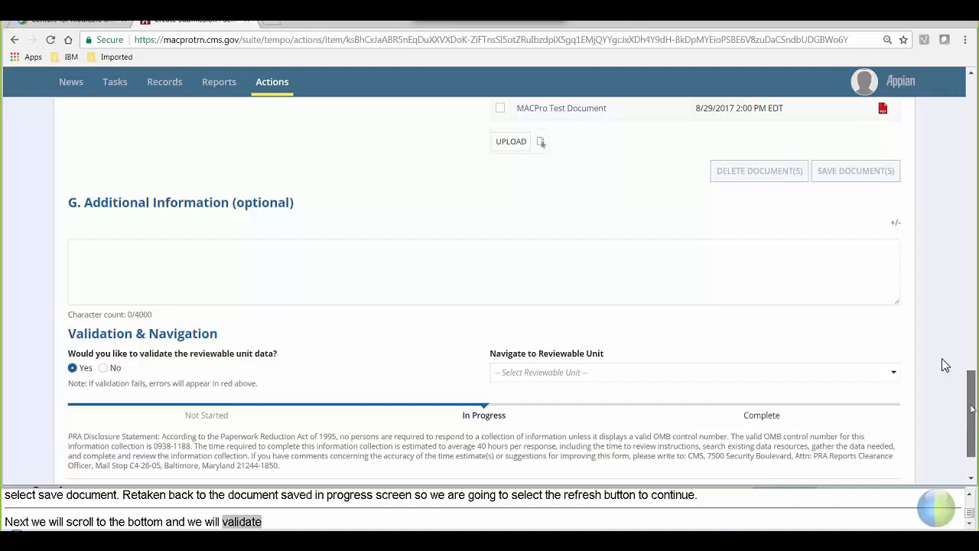
{"action": "scroll", "coordinate": [476, 353], "scroll_direction": "down", "scroll_amount": 1}
{"action": "scroll", "coordinate": [476, 353], "scroll_direction": "down", "scroll_amount": 1}
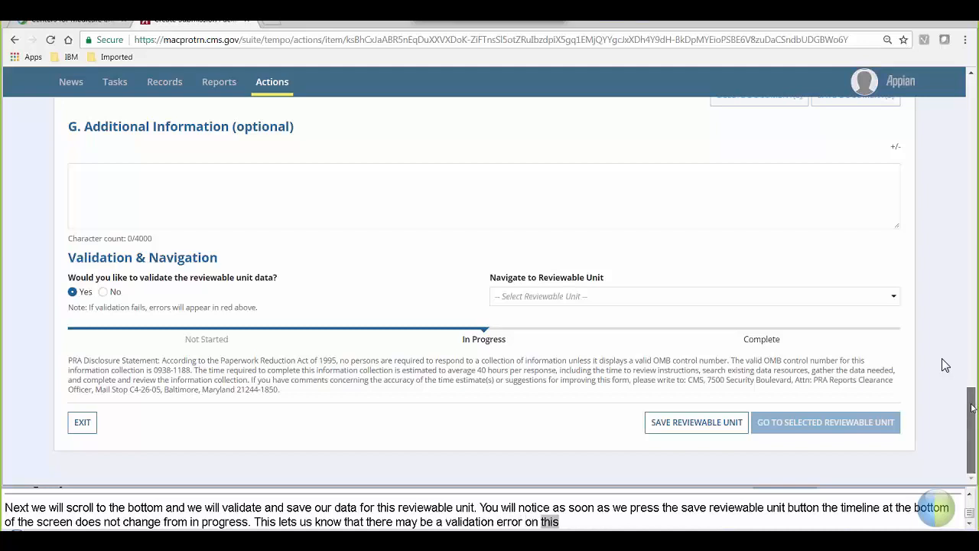
Mark in section D that the state uses a standardized screening process, save the reviewable unit again and check its completion status.
{"action": "left_click_drag", "start_coordinate": [971, 407], "coordinate": [961, 334]}
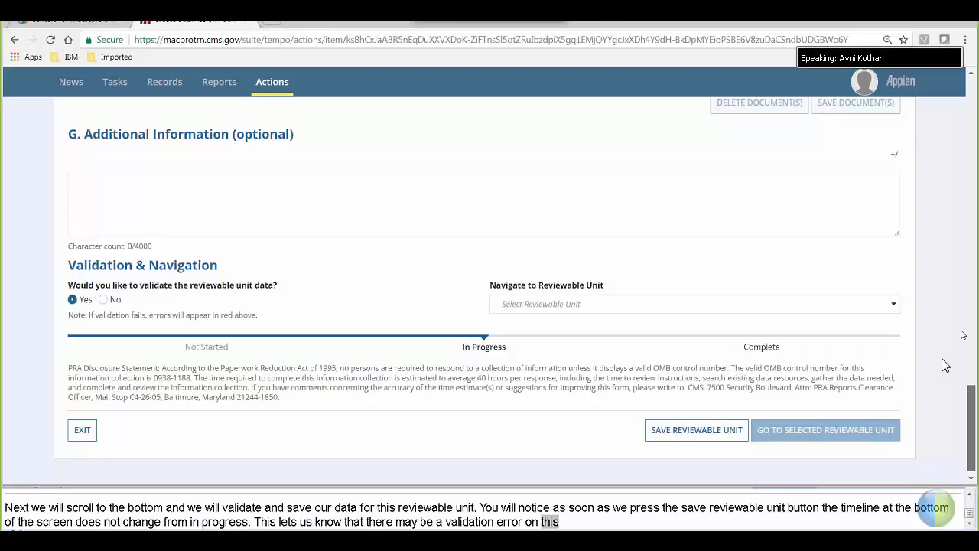
{"action": "scroll", "coordinate": [962, 334], "scroll_direction": "up", "scroll_amount": 15}
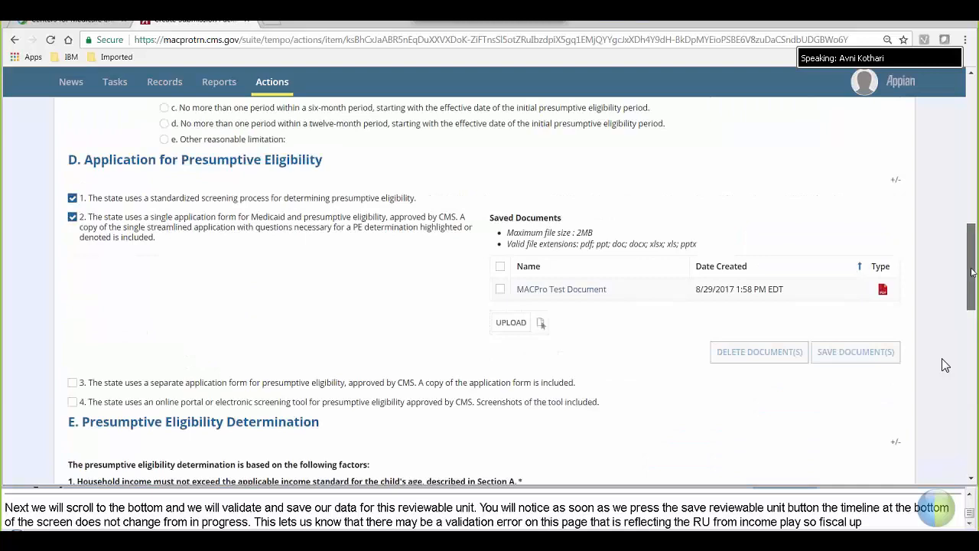
{"action": "left_click_drag", "start_coordinate": [972, 273], "coordinate": [970, 472]}
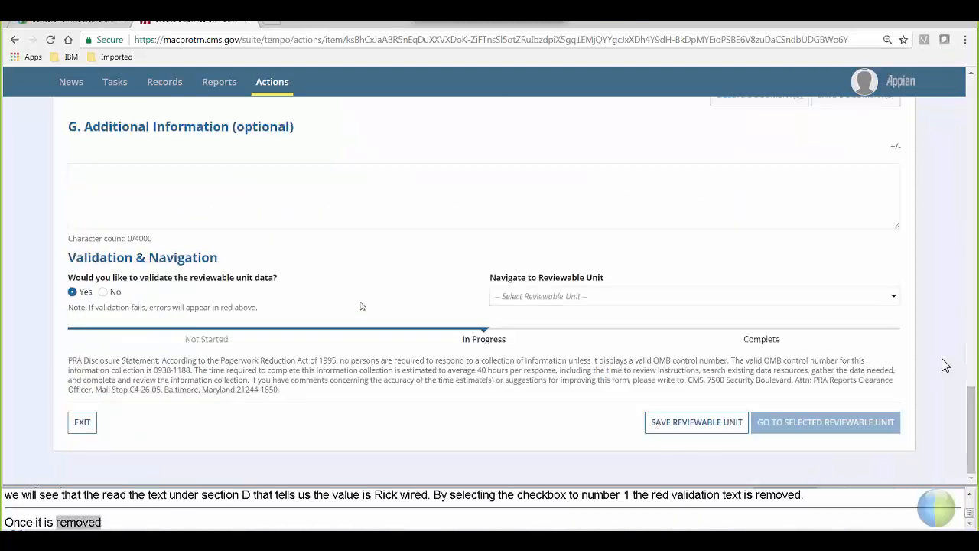
{"action": "left_click", "coordinate": [670, 425]}
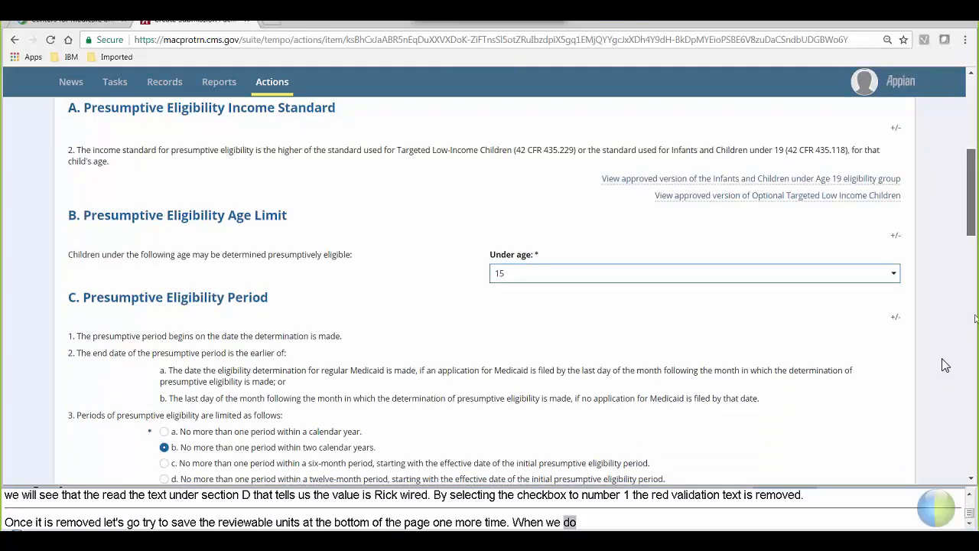
{"action": "scroll", "coordinate": [946, 365], "scroll_direction": "down", "scroll_amount": 5}
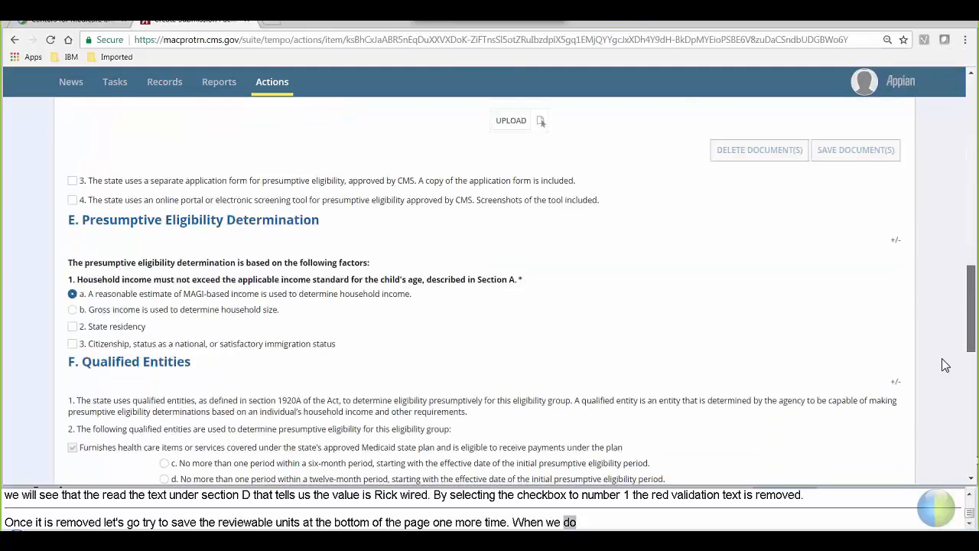
{"action": "scroll", "coordinate": [946, 364], "scroll_direction": "down", "scroll_amount": 5}
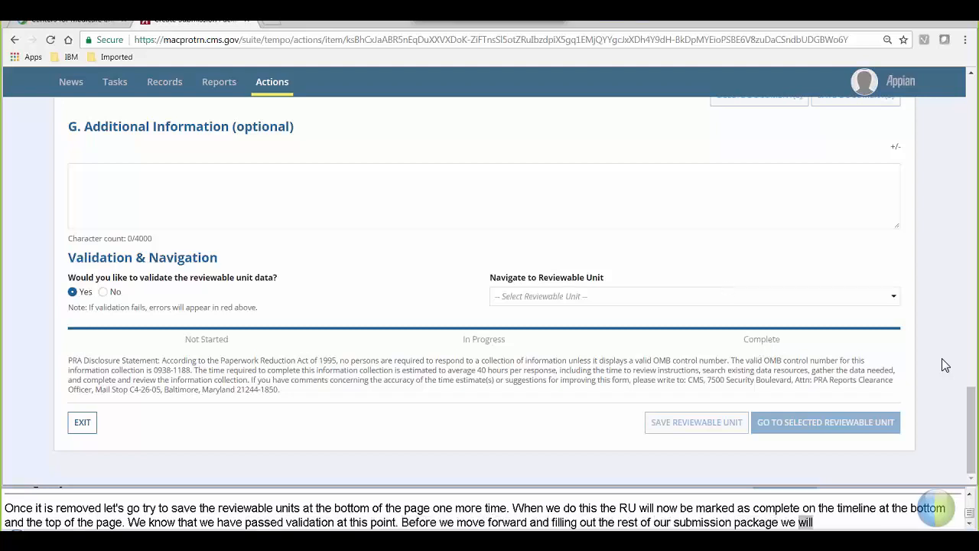
Go to the Mandatory Eligibility Groups reviewable unit and deselect Include RU In Package for the Adult Group in section B.
{"action": "left_click", "coordinate": [728, 296]}
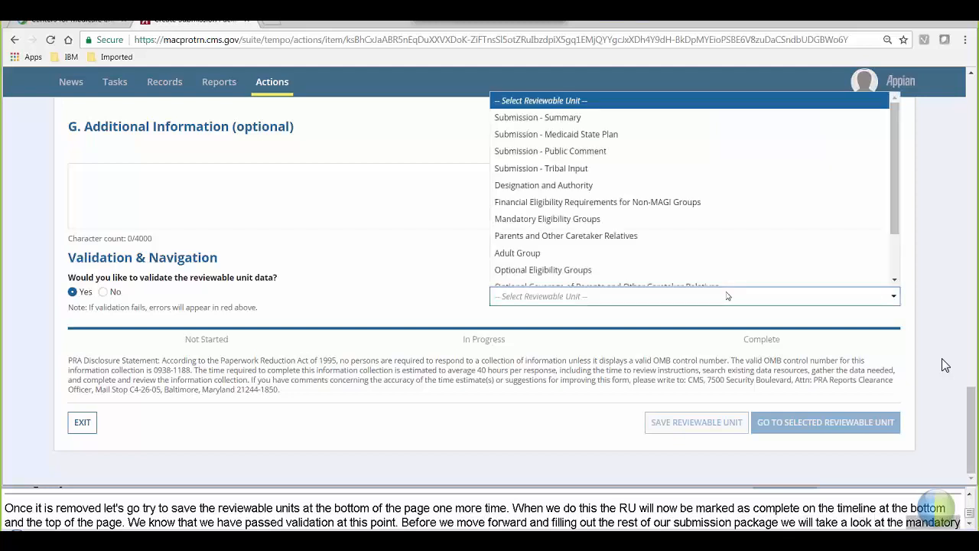
{"action": "left_click", "coordinate": [599, 213]}
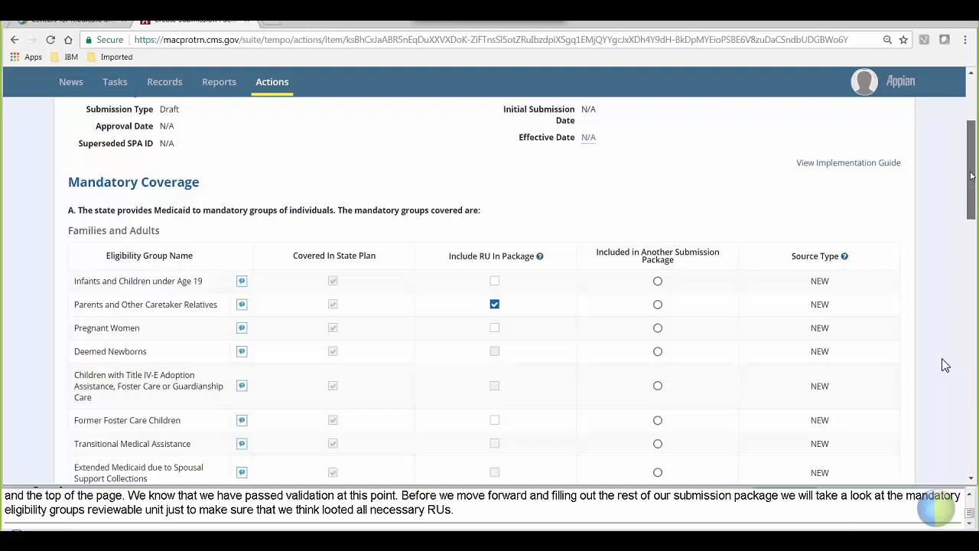
{"action": "scroll", "coordinate": [945, 364], "scroll_direction": "down", "scroll_amount": 3}
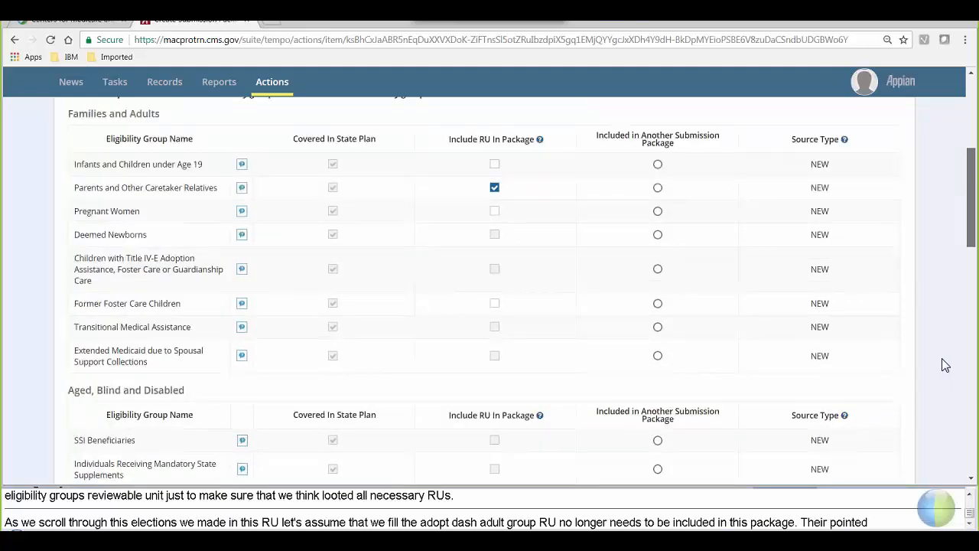
{"action": "scroll", "coordinate": [945, 365], "scroll_direction": "down", "scroll_amount": 10}
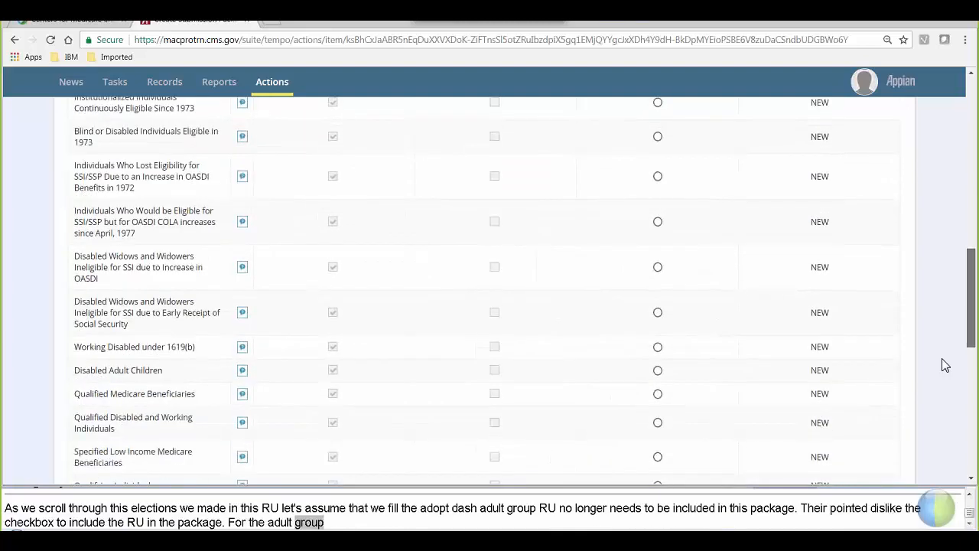
{"action": "scroll", "coordinate": [946, 365], "scroll_direction": "down", "scroll_amount": 5}
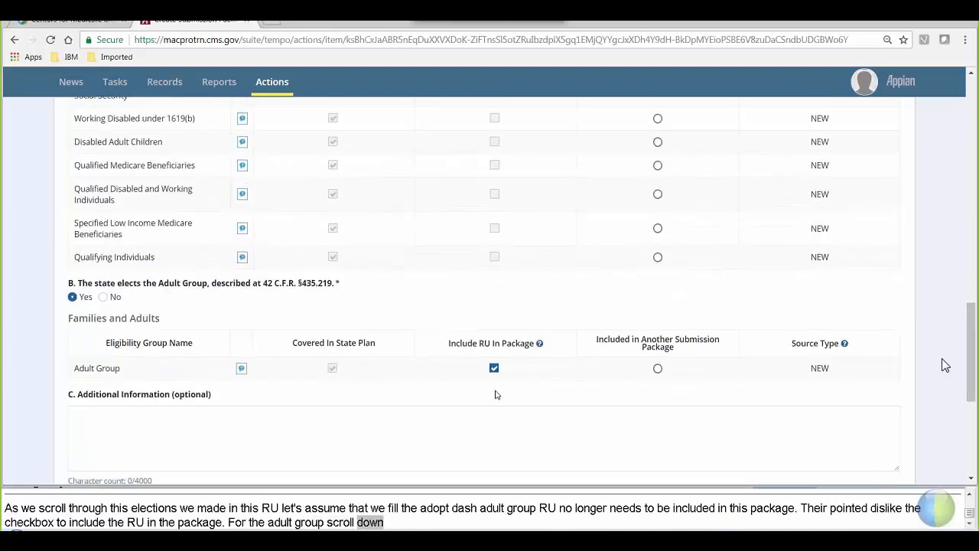
{"action": "left_click", "coordinate": [494, 370]}
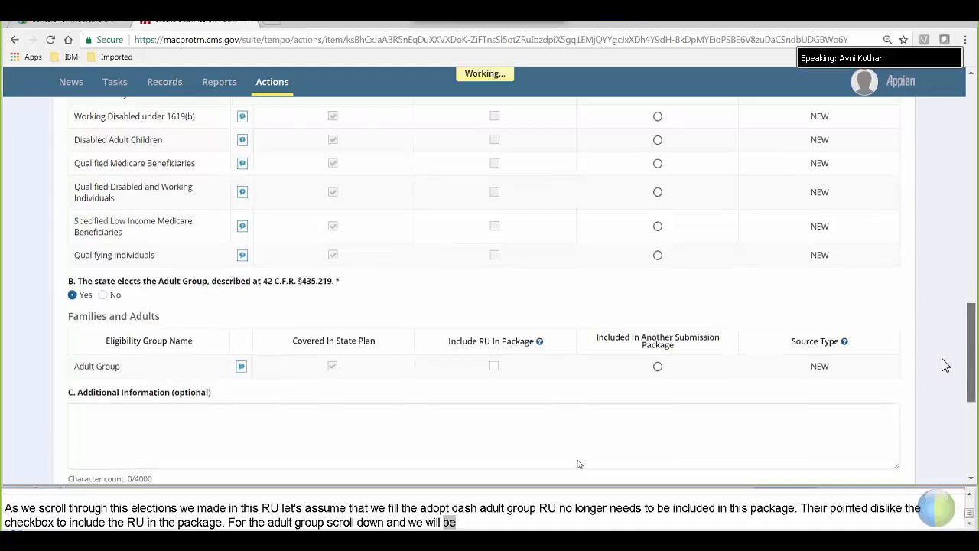
{"action": "scroll", "coordinate": [579, 464], "scroll_direction": "down", "scroll_amount": 4}
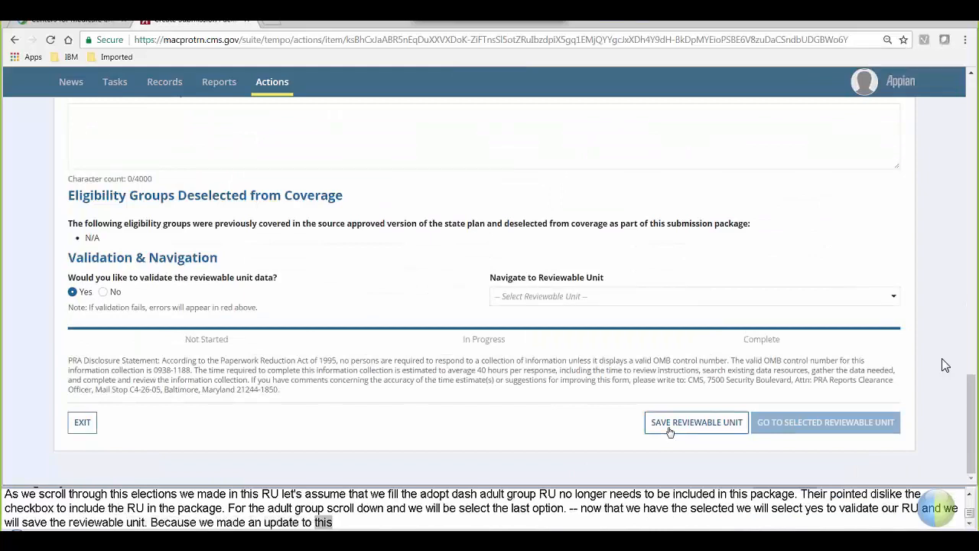
{"action": "left_click", "coordinate": [669, 428]}
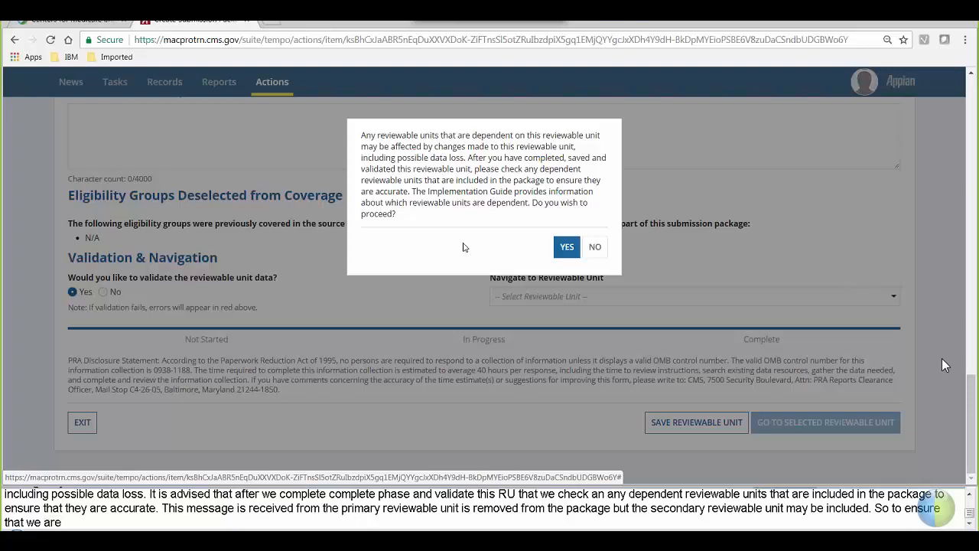
{"action": "left_click", "coordinate": [597, 251]}
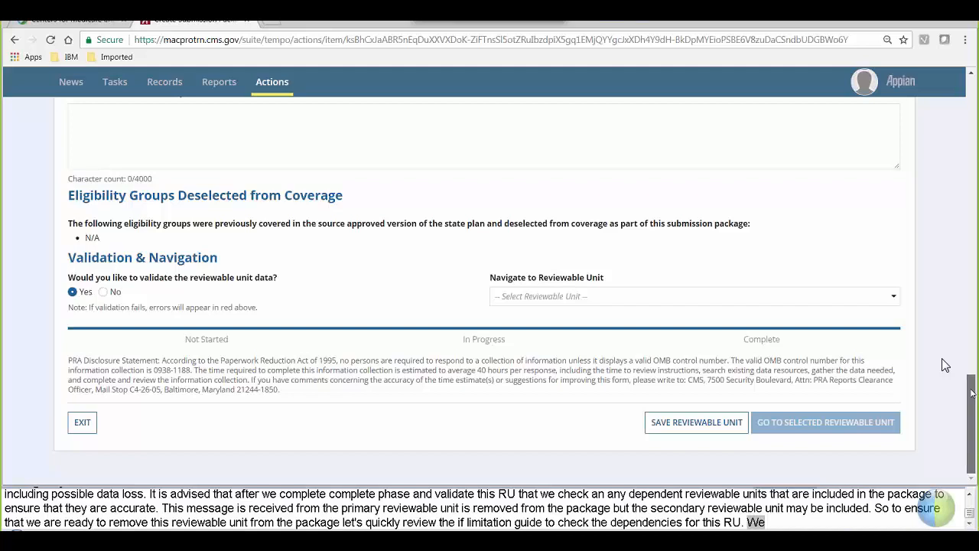
Open the Mandatory Eligibility Groups implementation guide, examine the Adult Group's entries under Reviewable Unit Dependencies, and close the guide.
{"action": "left_click_drag", "start_coordinate": [971, 391], "coordinate": [969, 108]}
{"action": "left_click", "coordinate": [837, 291]}
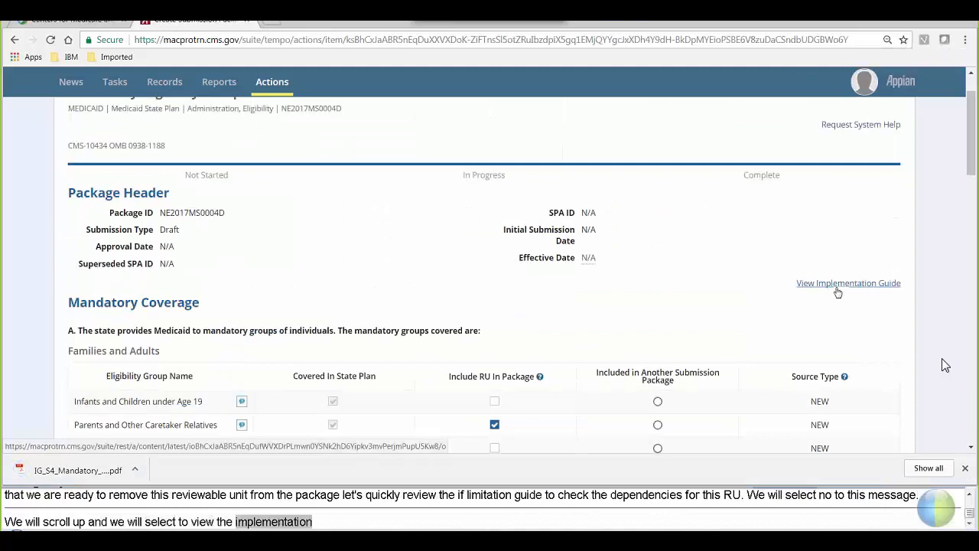
{"action": "left_click", "coordinate": [73, 470]}
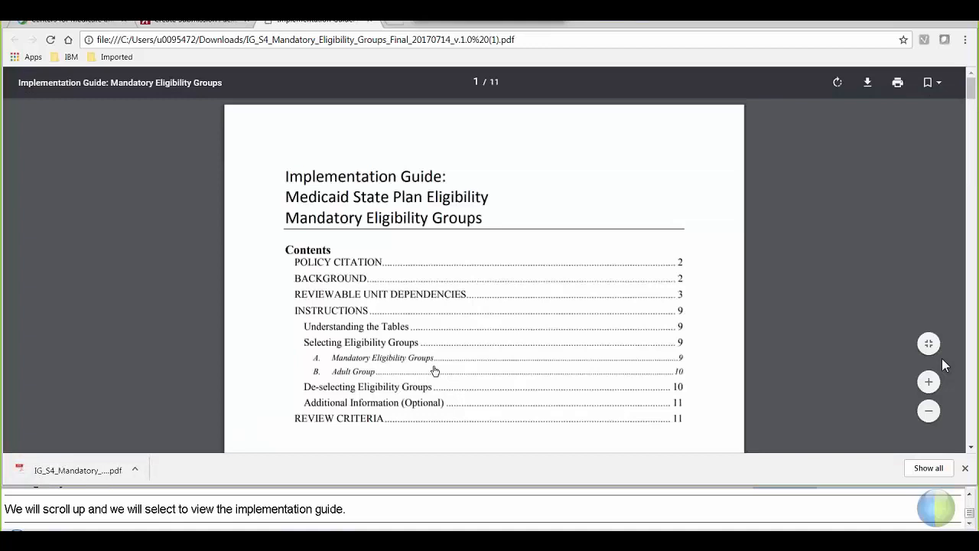
{"action": "left_click", "coordinate": [398, 298]}
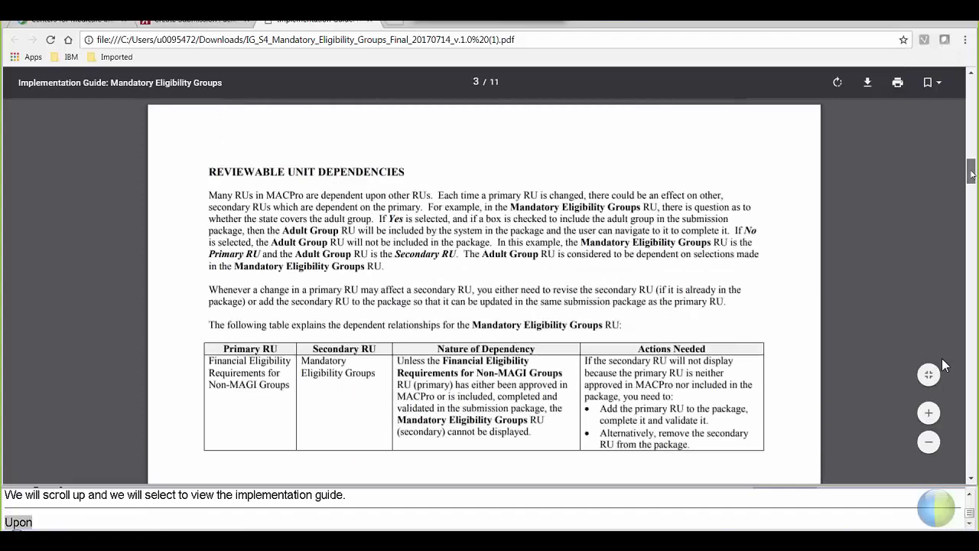
{"action": "scroll", "coordinate": [944, 364], "scroll_direction": "down", "scroll_amount": 10}
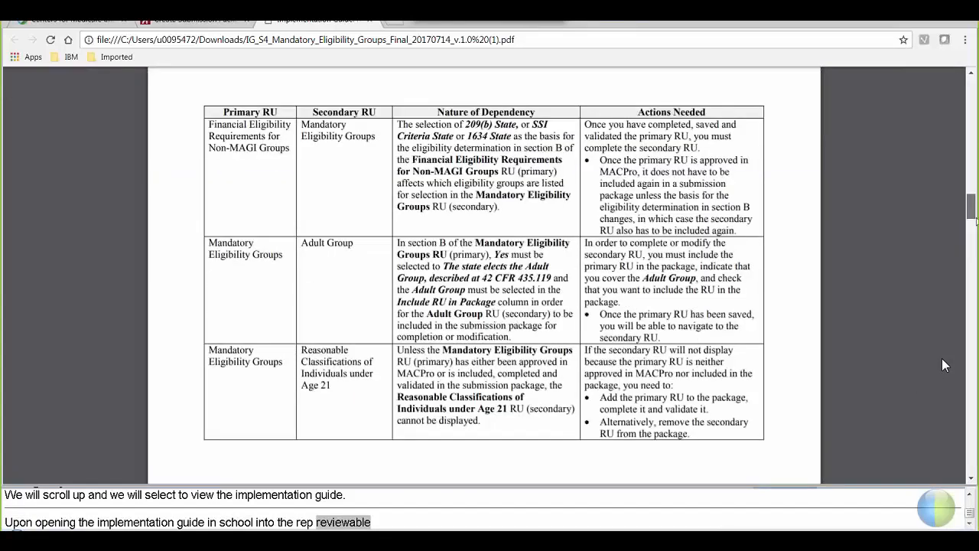
{"action": "scroll", "coordinate": [944, 365], "scroll_direction": "down", "scroll_amount": 13}
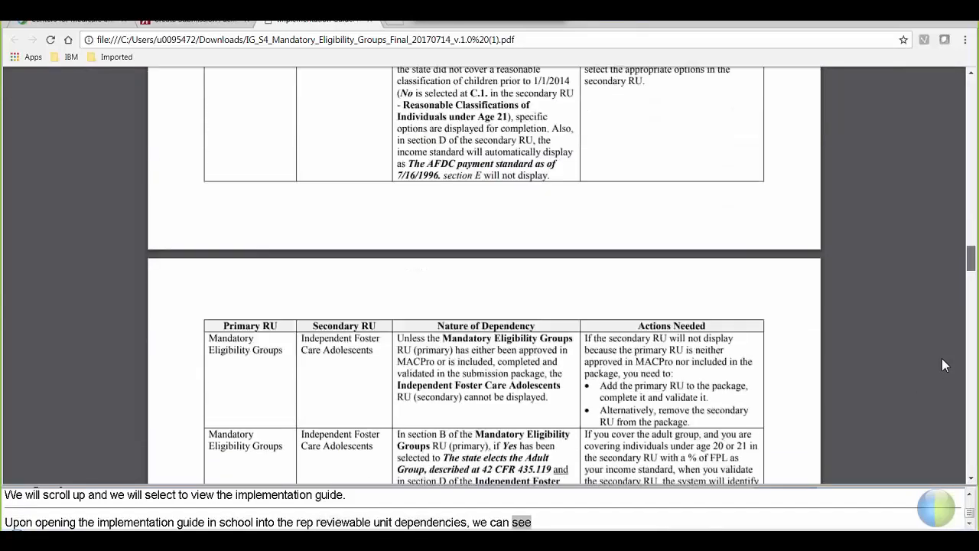
{"action": "scroll", "coordinate": [944, 365], "scroll_direction": "down", "scroll_amount": 12}
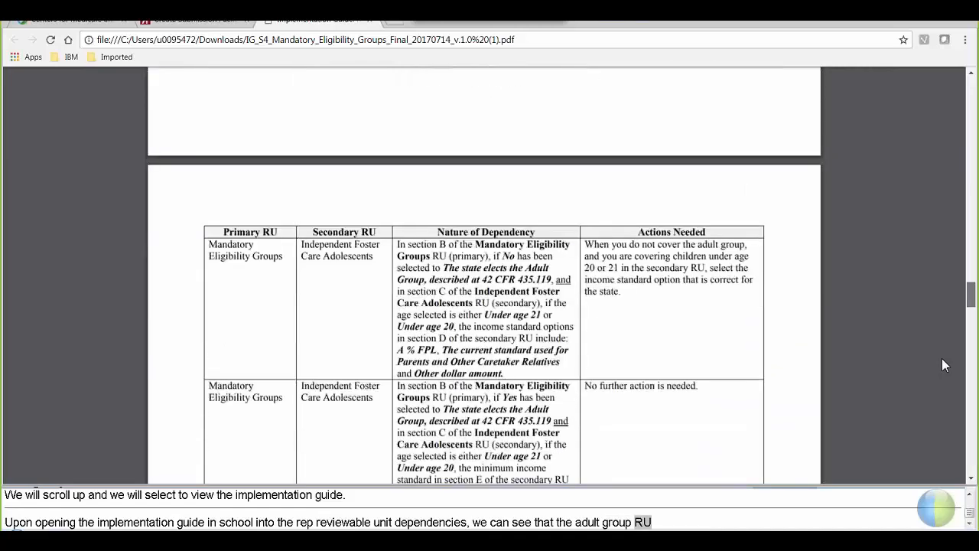
{"action": "scroll", "coordinate": [943, 365], "scroll_direction": "down", "scroll_amount": 5}
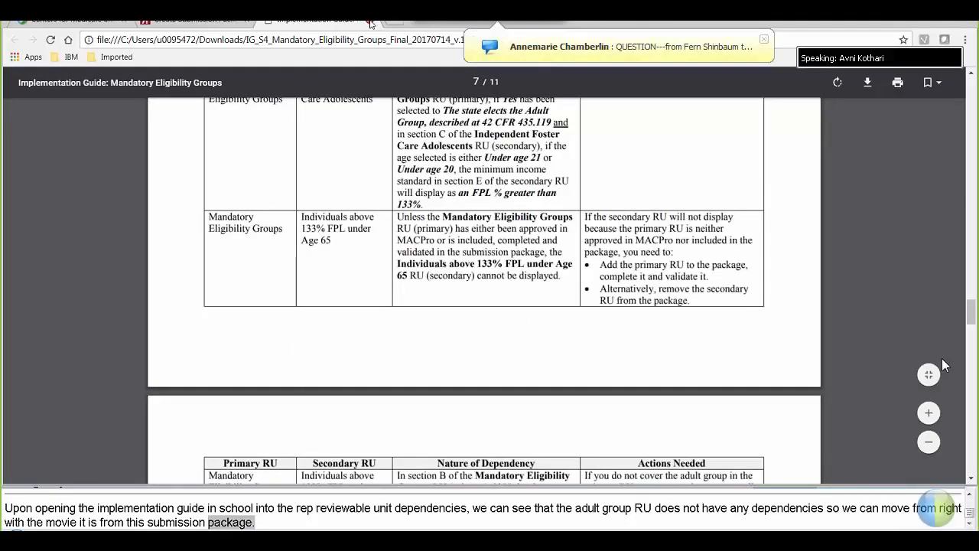
{"action": "left_click", "coordinate": [369, 23]}
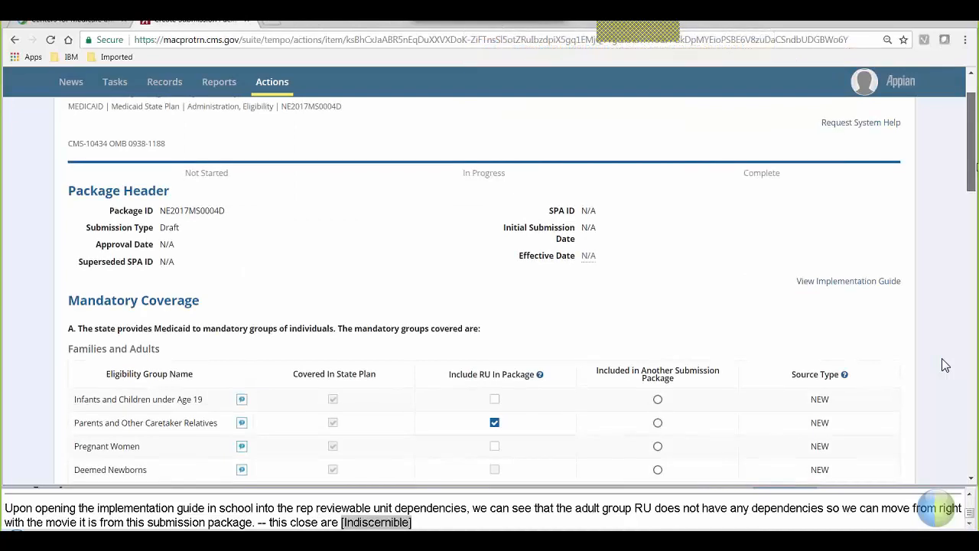
Save the Mandatory Eligibility Groups reviewable unit, accept the dependency warning and confirm removing the Adult Group from the submission package.
{"action": "scroll", "coordinate": [946, 365], "scroll_direction": "down", "scroll_amount": 2}
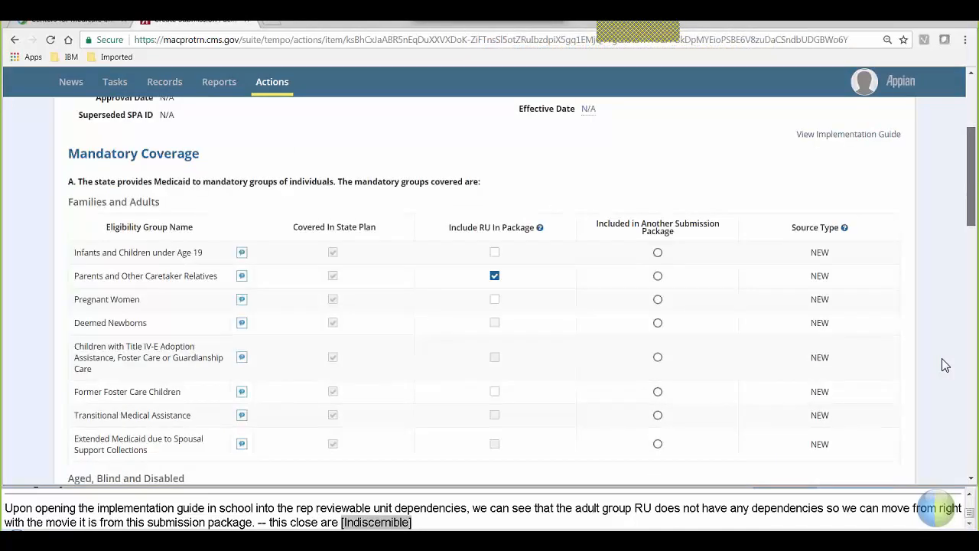
{"action": "scroll", "coordinate": [945, 365], "scroll_direction": "down", "scroll_amount": 15}
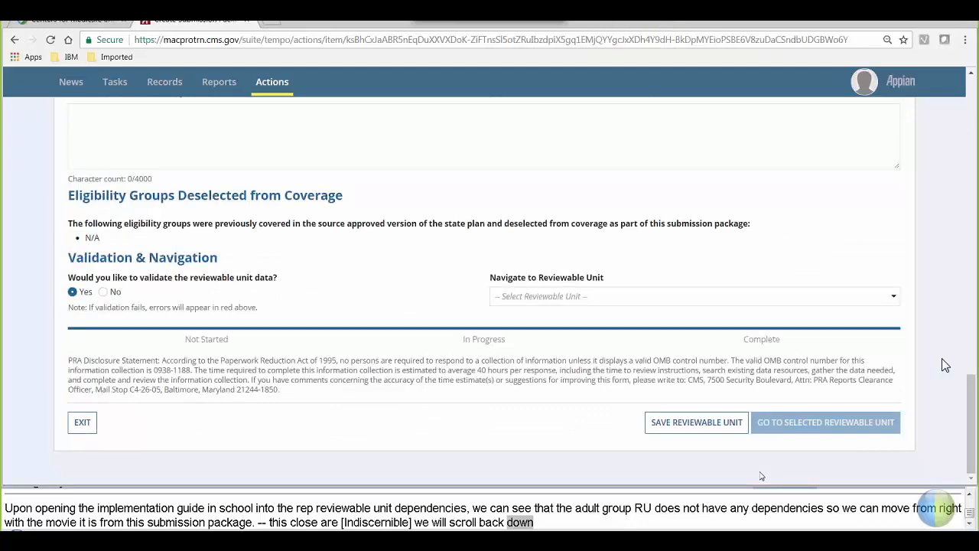
{"action": "left_click", "coordinate": [675, 423]}
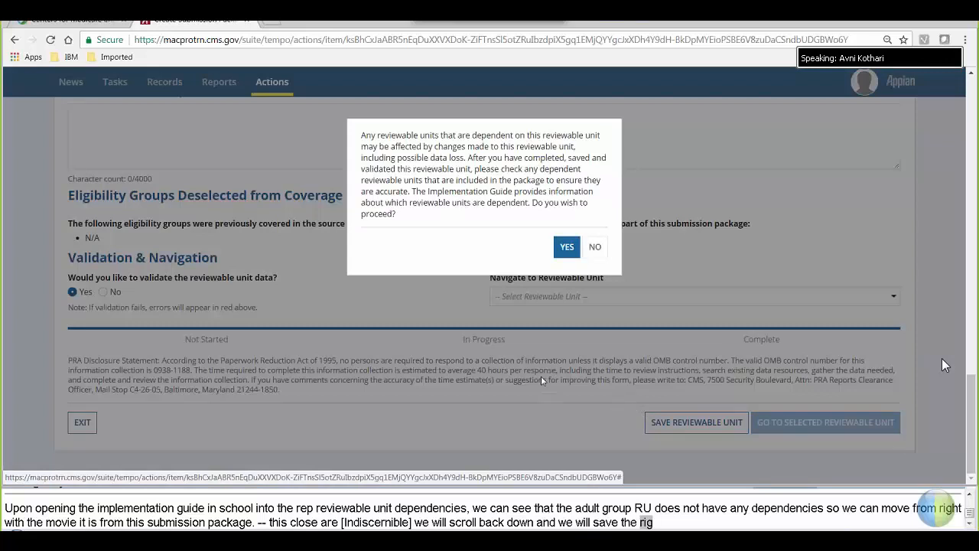
{"action": "left_click", "coordinate": [566, 246]}
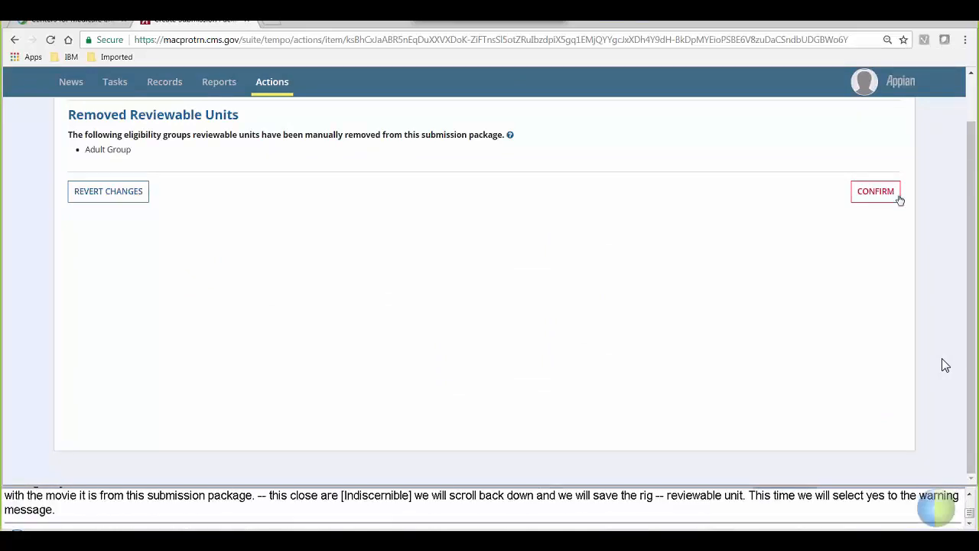
{"action": "scroll", "coordinate": [945, 366], "scroll_direction": "up", "scroll_amount": 1}
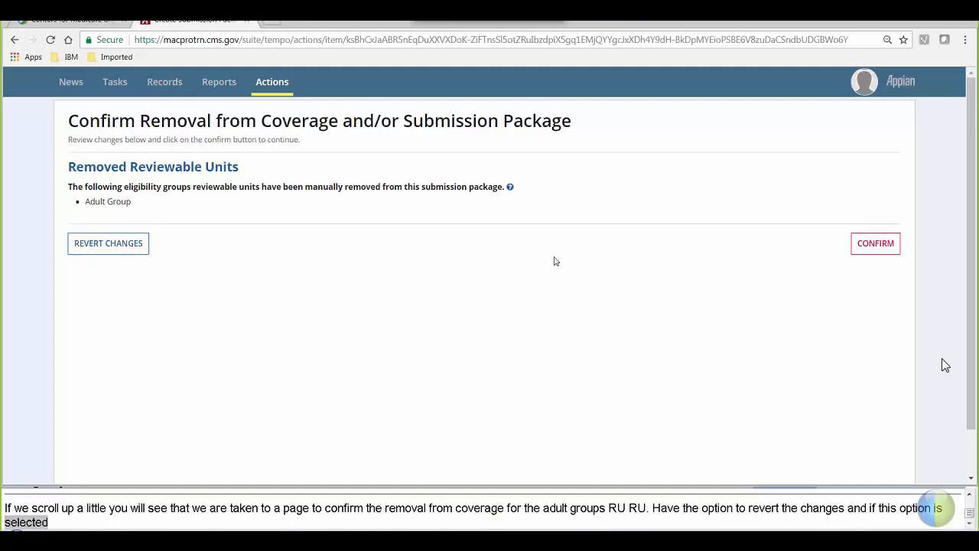
{"action": "left_click", "coordinate": [869, 254]}
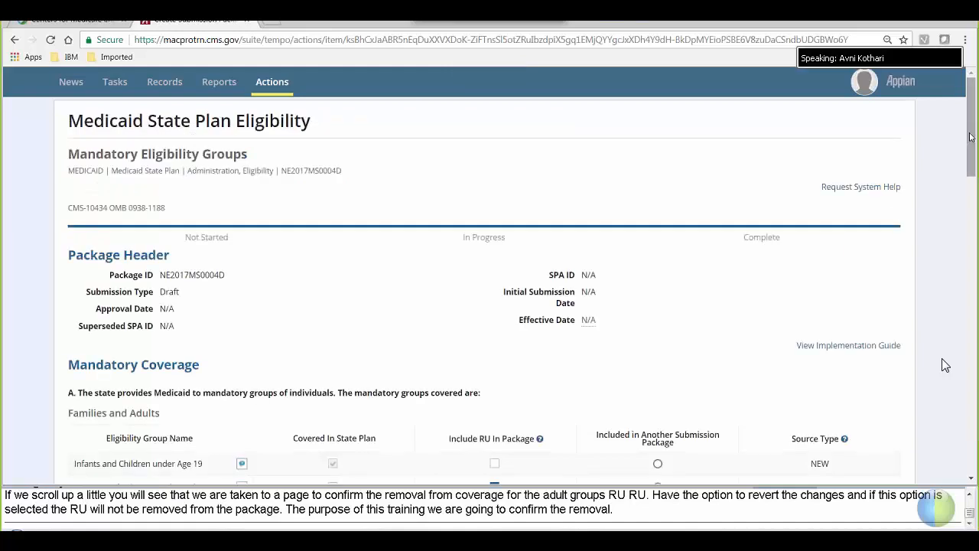
Navigate from Mandatory Eligibility Groups to the State Residency reviewable unit.
{"action": "scroll", "coordinate": [945, 365], "scroll_direction": "down", "scroll_amount": 3}
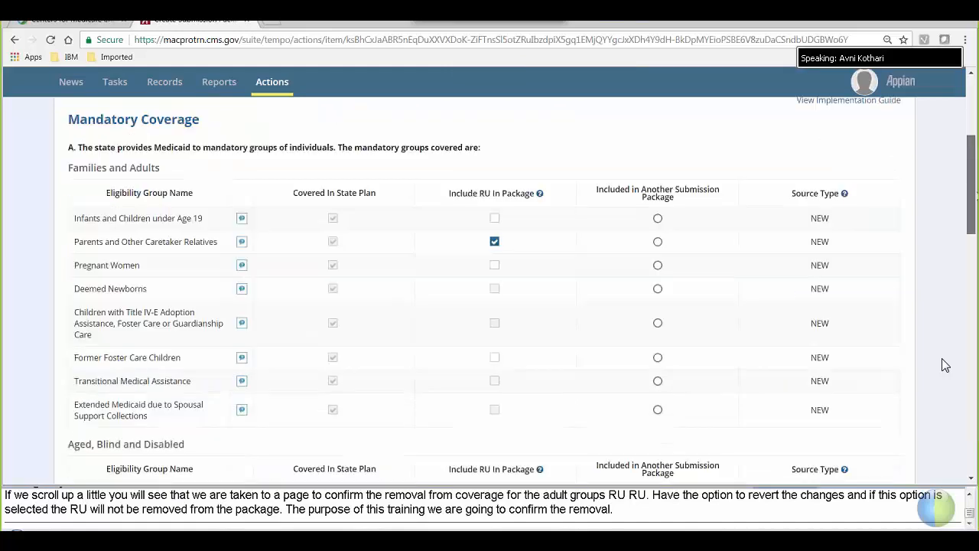
{"action": "scroll", "coordinate": [945, 365], "scroll_direction": "down", "scroll_amount": 10}
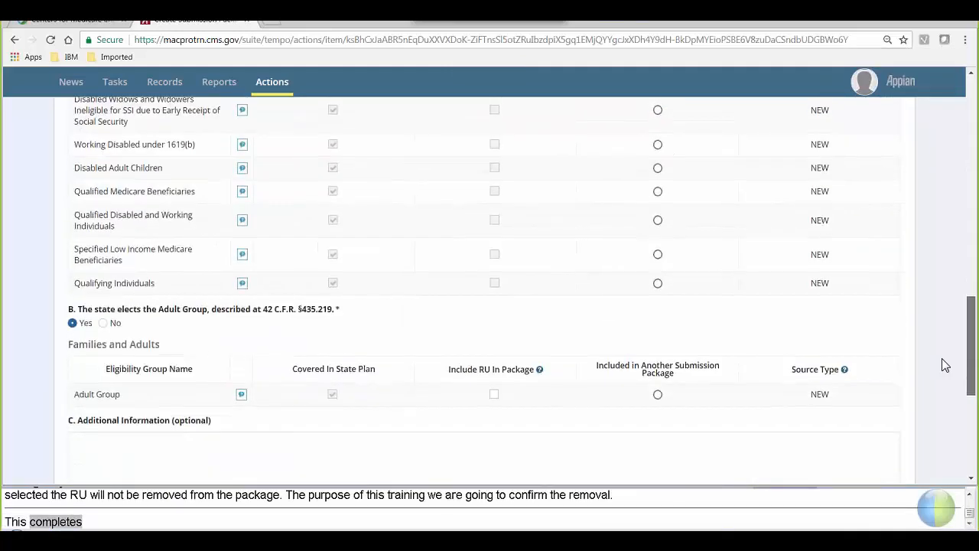
{"action": "scroll", "coordinate": [945, 365], "scroll_direction": "down", "scroll_amount": 3}
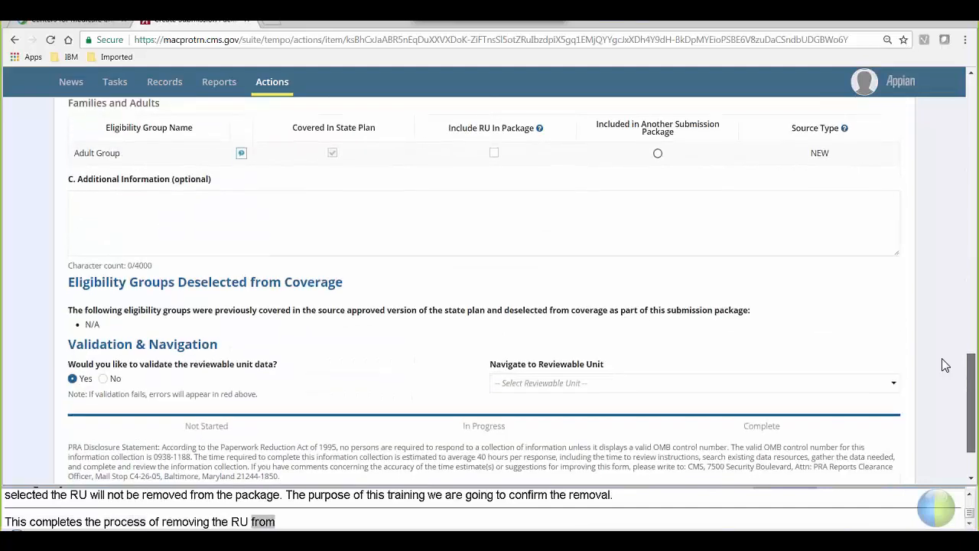
{"action": "scroll", "coordinate": [945, 365], "scroll_direction": "down", "scroll_amount": 1}
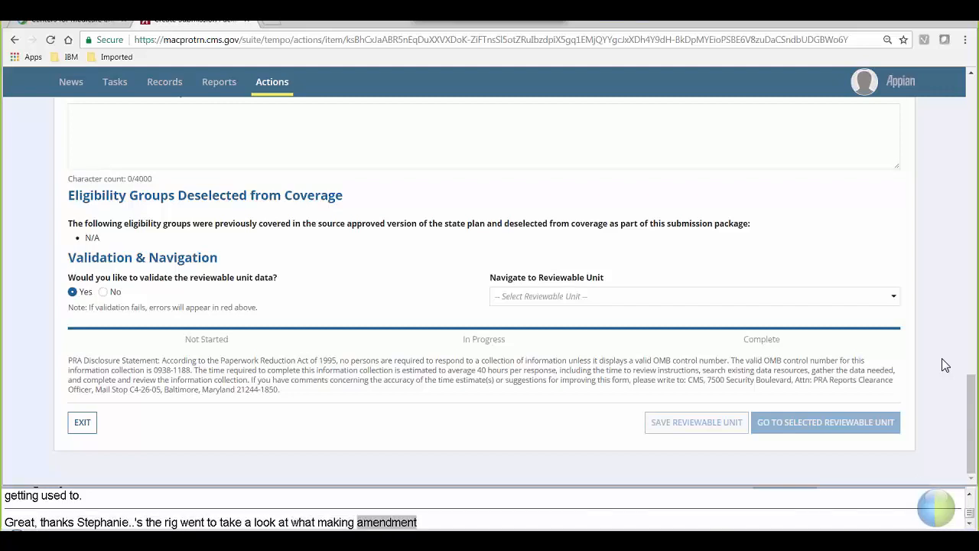
{"action": "left_click", "coordinate": [796, 303]}
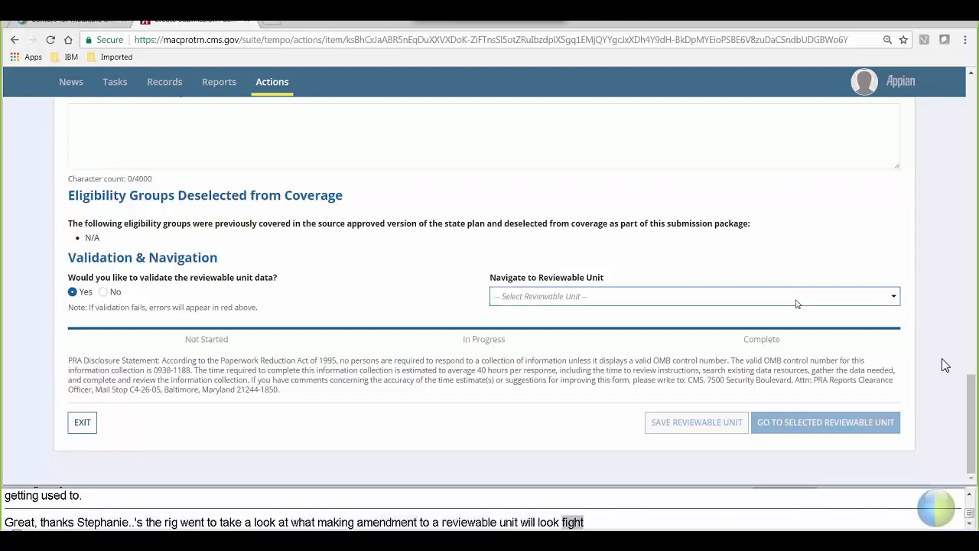
{"action": "scroll", "coordinate": [811, 268], "scroll_direction": "down", "scroll_amount": 1}
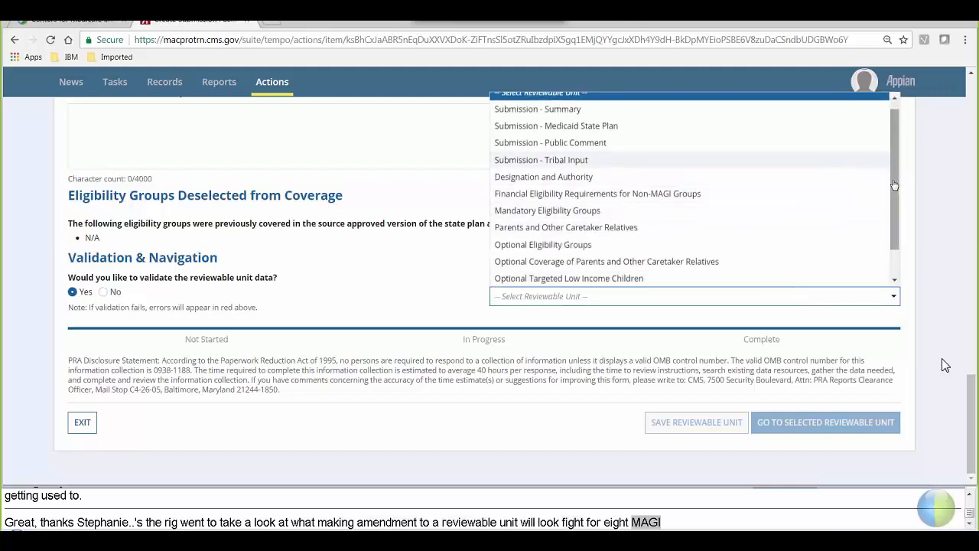
{"action": "scroll", "coordinate": [895, 185], "scroll_direction": "down", "scroll_amount": 2}
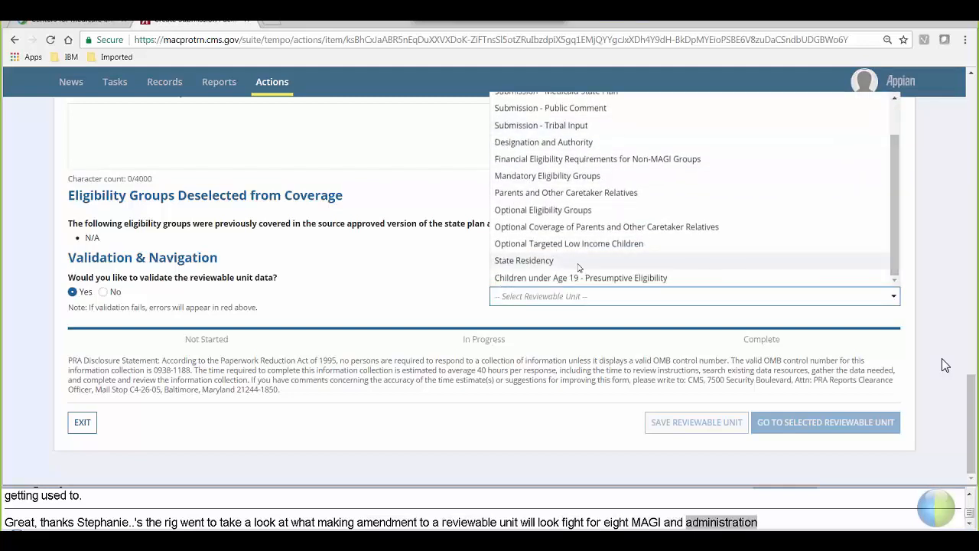
{"action": "left_click", "coordinate": [572, 263]}
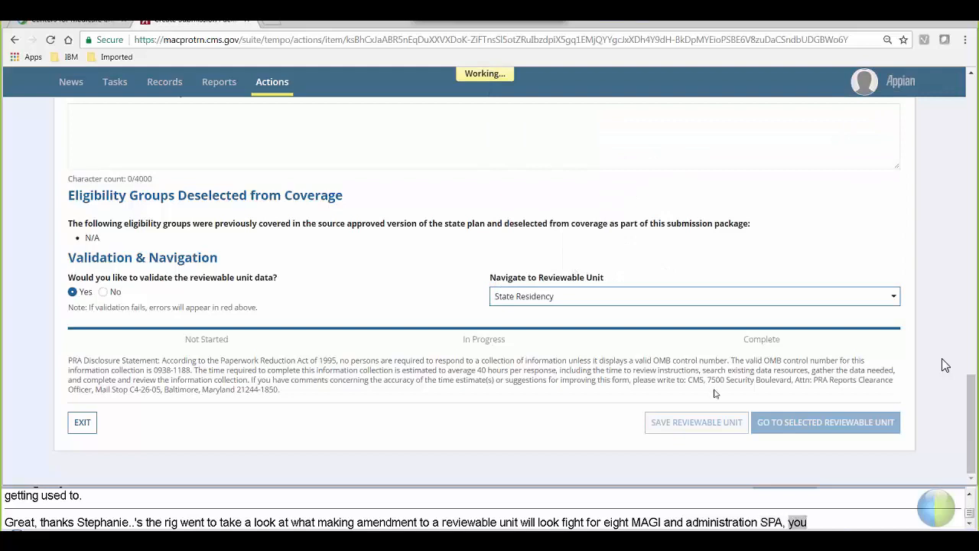
{"action": "left_click", "coordinate": [800, 423]}
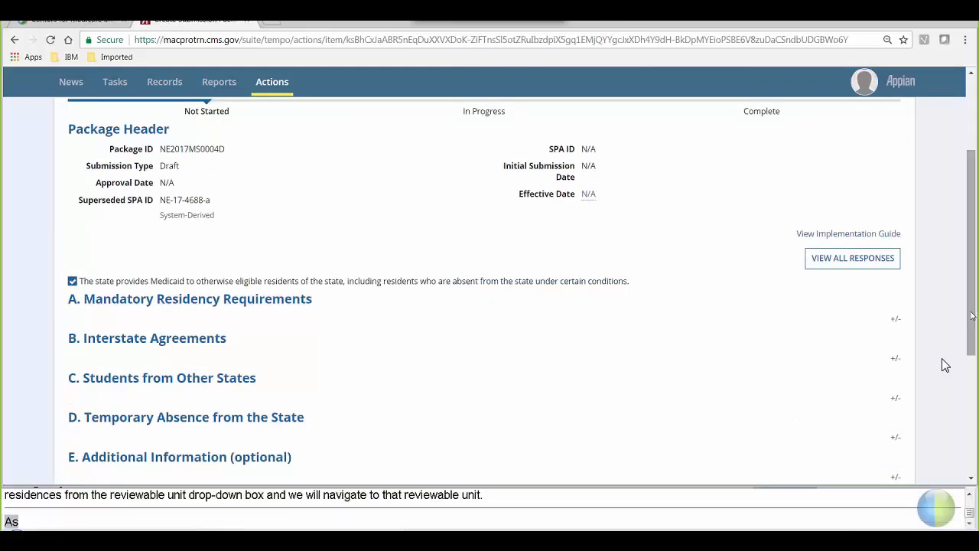
View all responses in the State Residency reviewable unit and examine the existing selections in sections A through D.
{"action": "scroll", "coordinate": [970, 315], "scroll_direction": "up", "scroll_amount": 2}
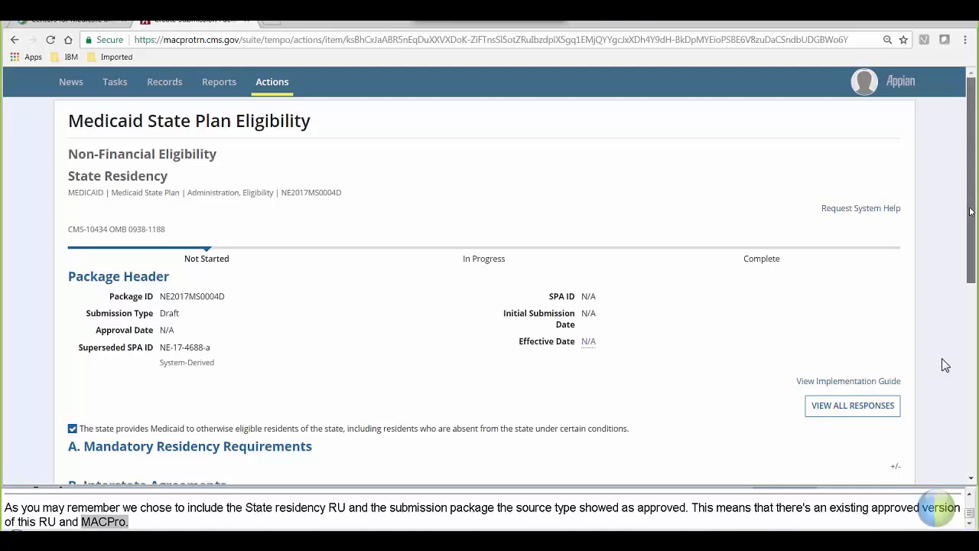
{"action": "scroll", "coordinate": [969, 211], "scroll_direction": "down", "scroll_amount": 3}
{"action": "left_click", "coordinate": [831, 192]}
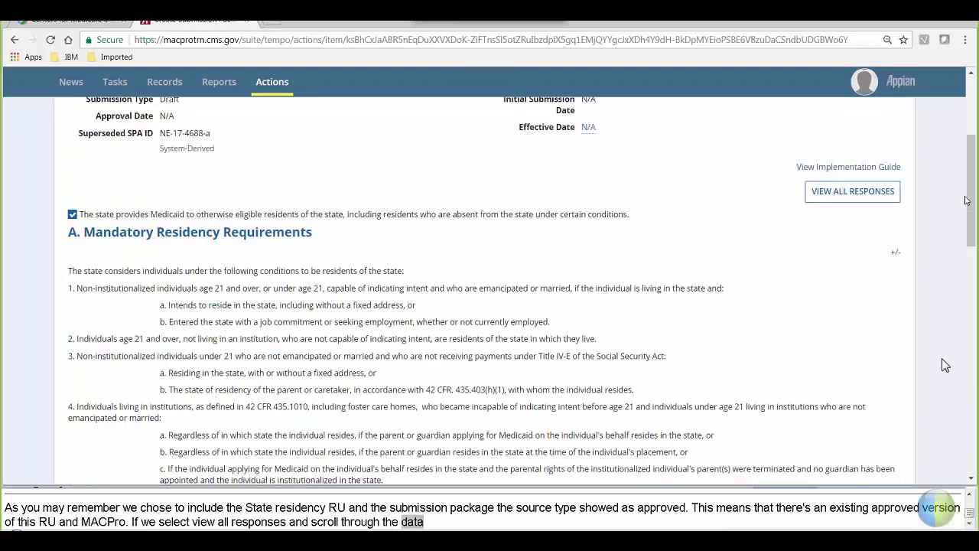
{"action": "left_click_drag", "start_coordinate": [970, 199], "coordinate": [976, 312]}
{"action": "scroll", "coordinate": [946, 365], "scroll_direction": "down", "scroll_amount": 3}
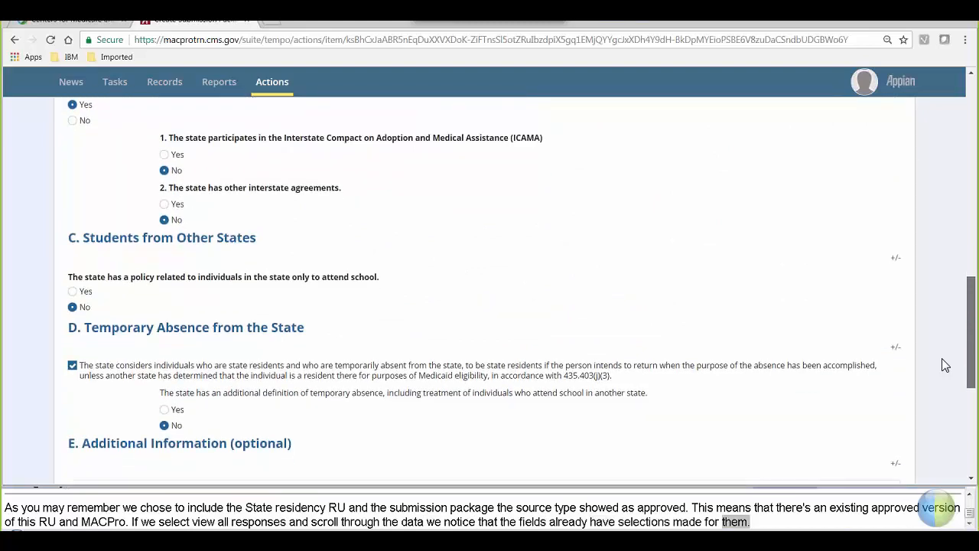
Check the remaining State Residency sections, view the approved versions behind its Effective Date, and return to the current reviewable unit.
{"action": "scroll", "coordinate": [945, 365], "scroll_direction": "down", "scroll_amount": 2}
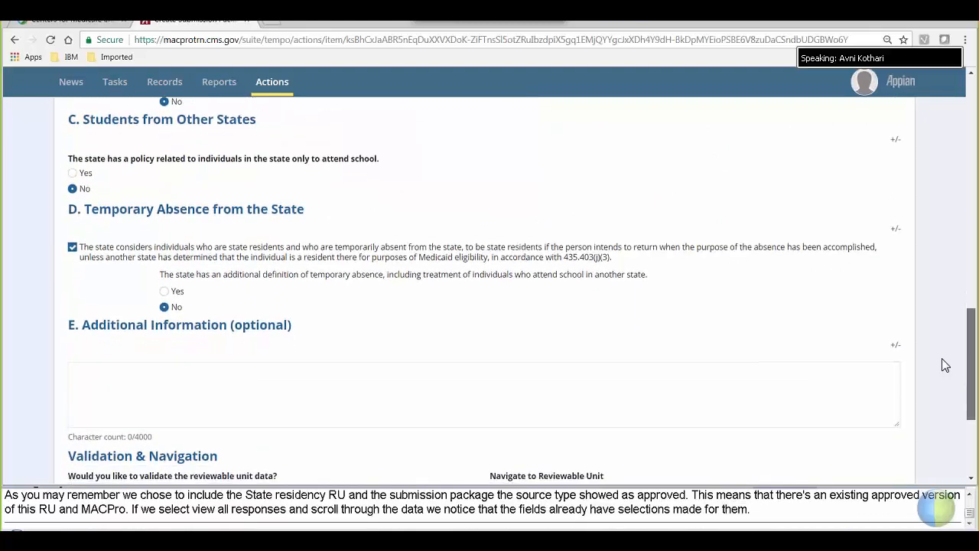
{"action": "scroll", "coordinate": [946, 365], "scroll_direction": "down", "scroll_amount": 1}
{"action": "scroll", "coordinate": [945, 364], "scroll_direction": "up", "scroll_amount": 1}
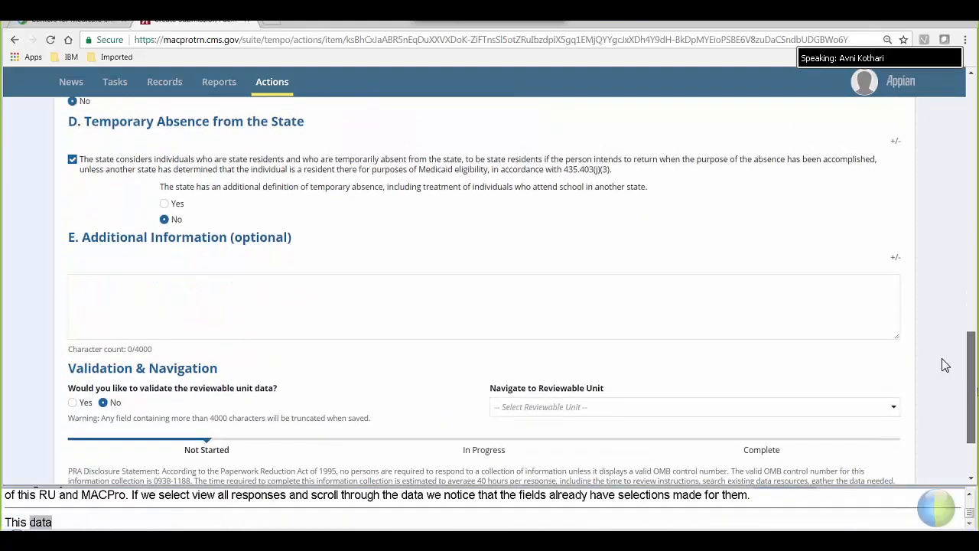
{"action": "scroll", "coordinate": [945, 364], "scroll_direction": "up", "scroll_amount": 1}
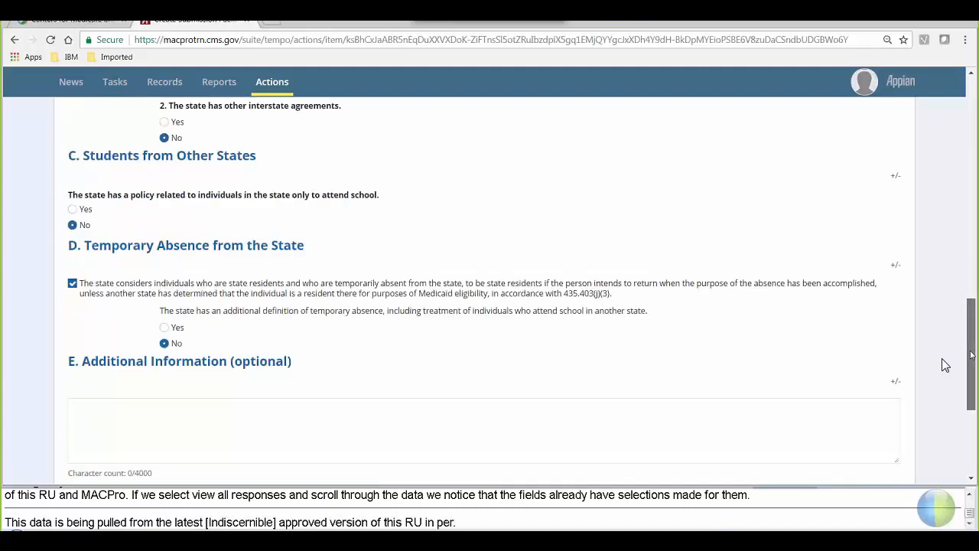
{"action": "scroll", "coordinate": [945, 365], "scroll_direction": "up", "scroll_amount": 8}
{"action": "scroll", "coordinate": [946, 364], "scroll_direction": "up", "scroll_amount": 2}
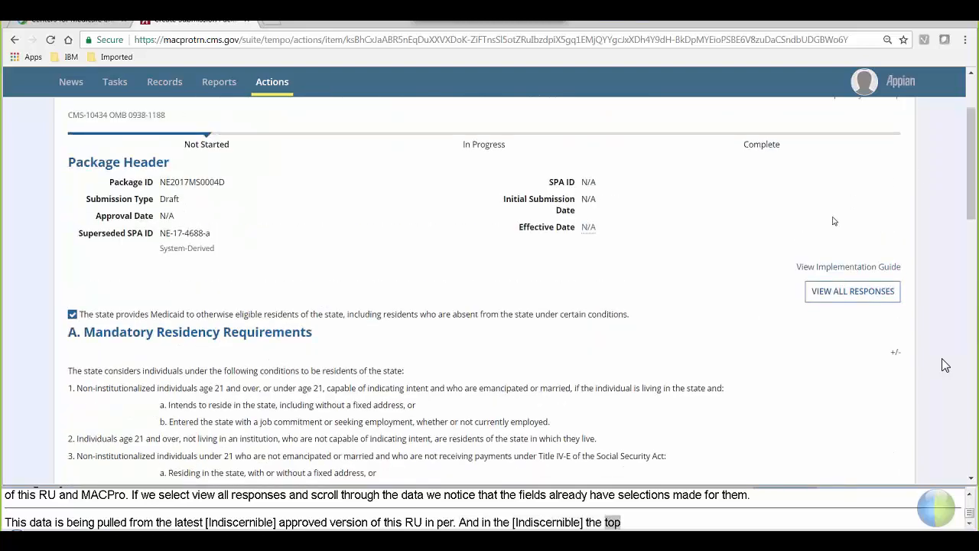
{"action": "left_click", "coordinate": [590, 228]}
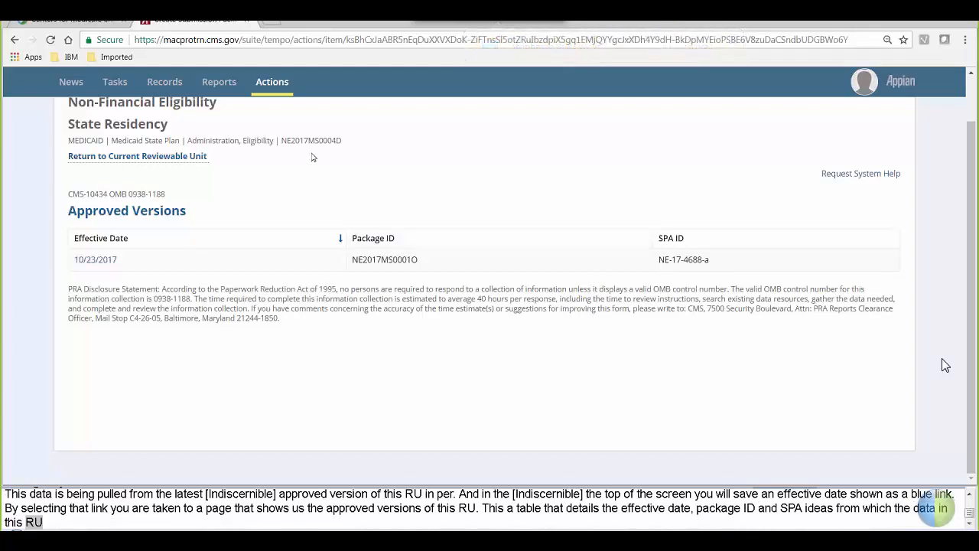
{"action": "left_click", "coordinate": [137, 156]}
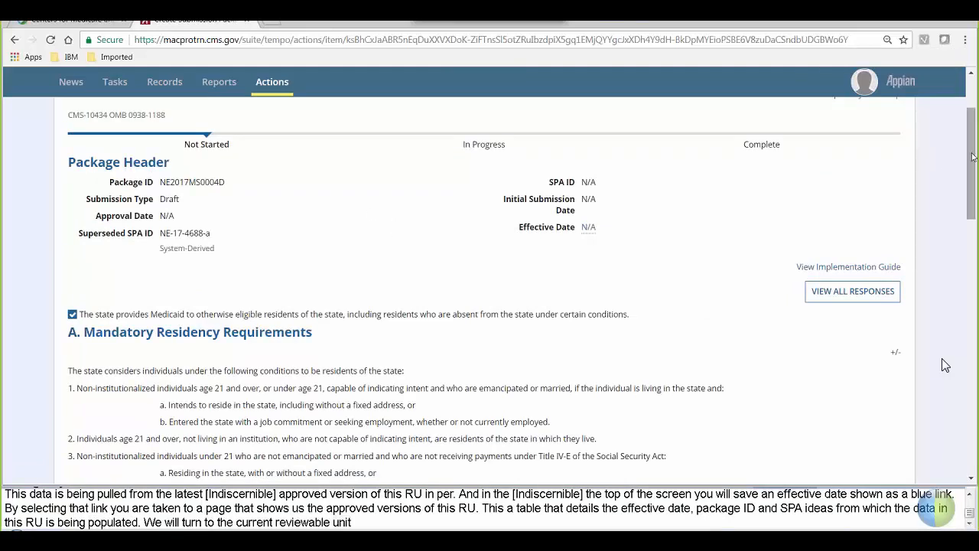
Change the Interstate Agreements answer in section B to No and save the State Residency reviewable unit with data validation set to Yes.
{"action": "left_click_drag", "start_coordinate": [973, 157], "coordinate": [974, 316]}
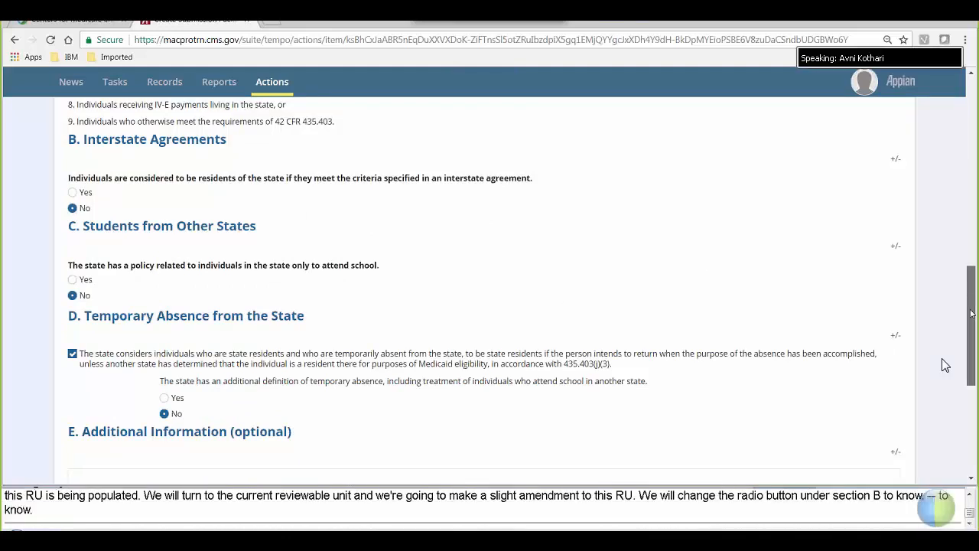
{"action": "left_click_drag", "start_coordinate": [973, 396], "coordinate": [973, 485]}
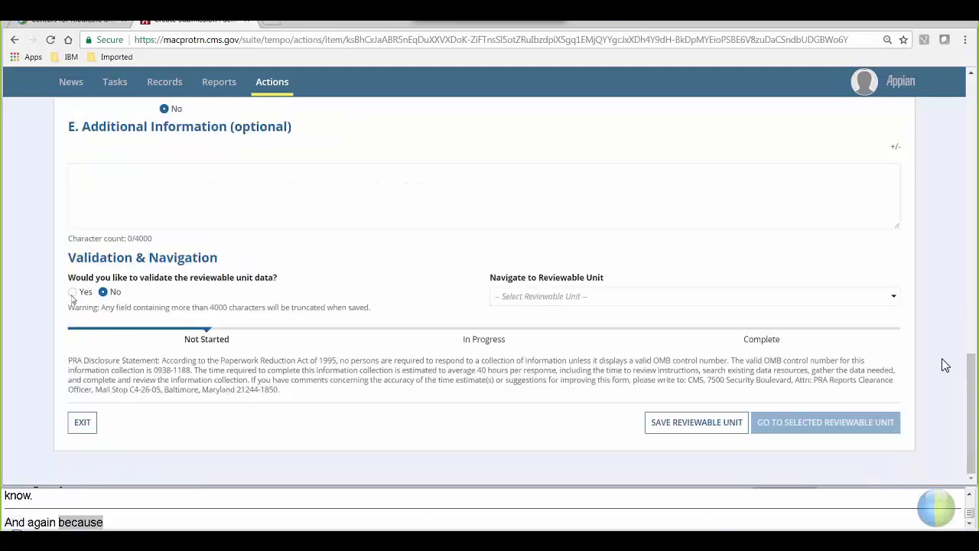
{"action": "left_click", "coordinate": [72, 291]}
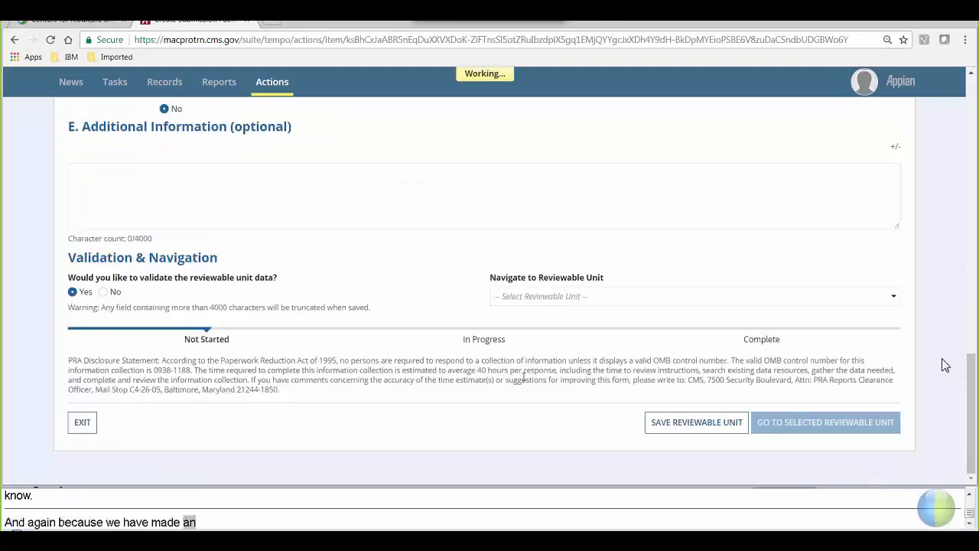
{"action": "left_click", "coordinate": [663, 426]}
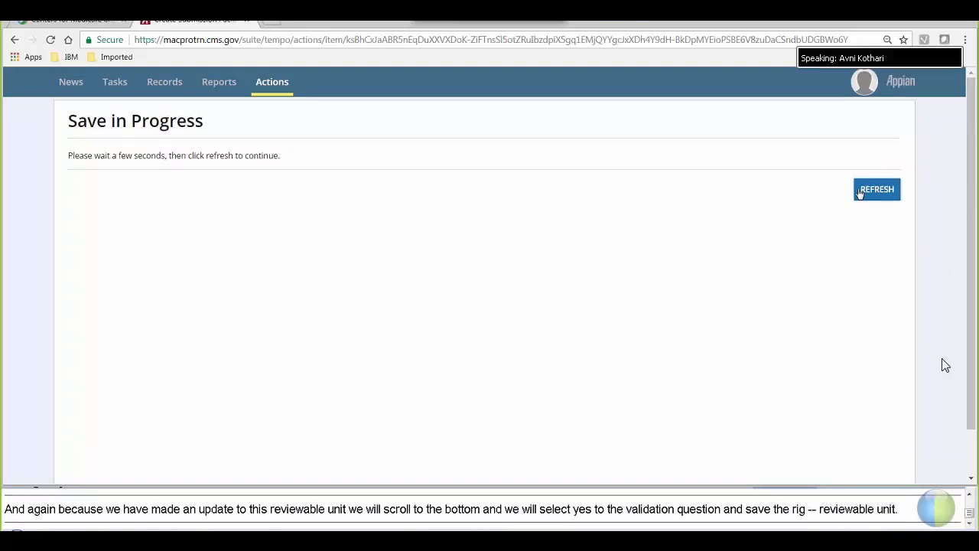
{"action": "left_click", "coordinate": [876, 190]}
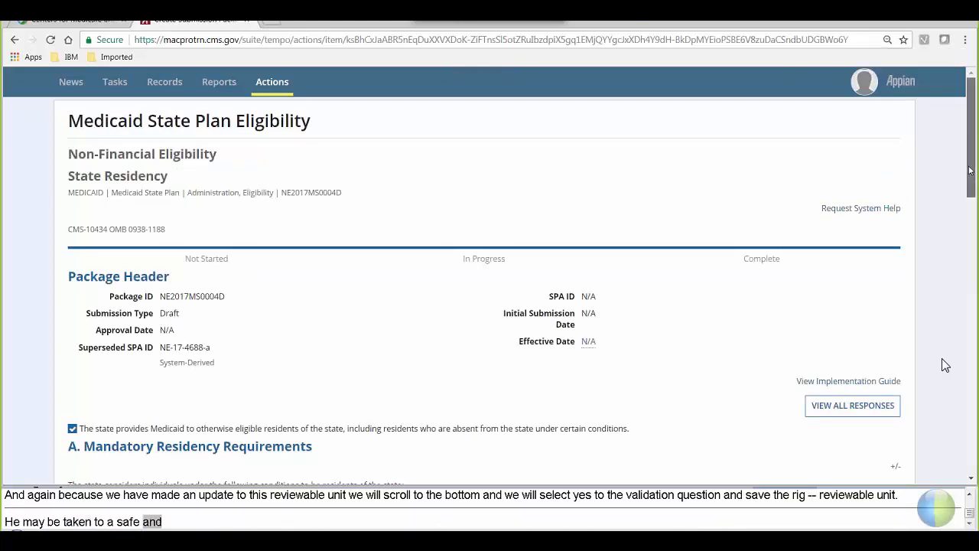
{"action": "scroll", "coordinate": [945, 365], "scroll_direction": "down", "scroll_amount": 15}
{"action": "scroll", "coordinate": [946, 365], "scroll_direction": "down", "scroll_amount": 5}
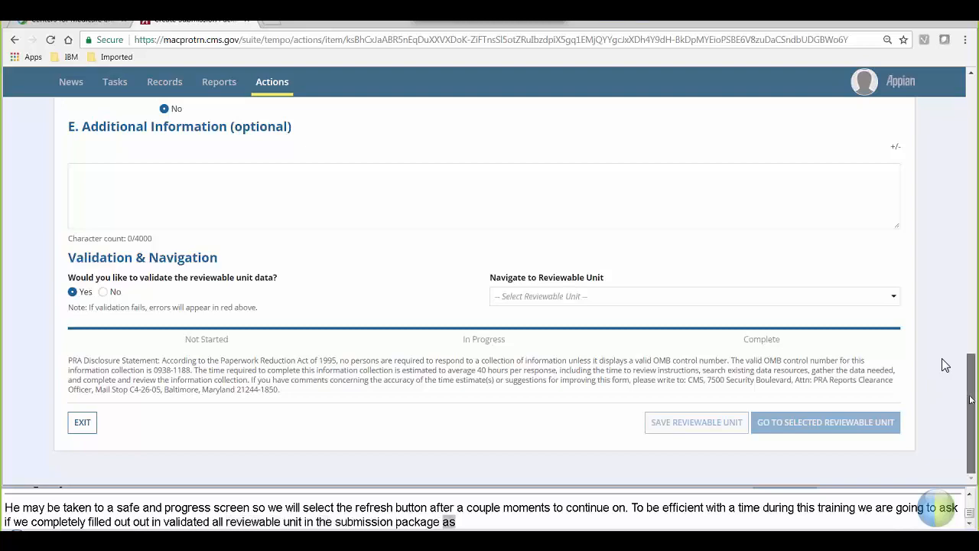
{"action": "left_click_drag", "start_coordinate": [971, 400], "coordinate": [936, 117]}
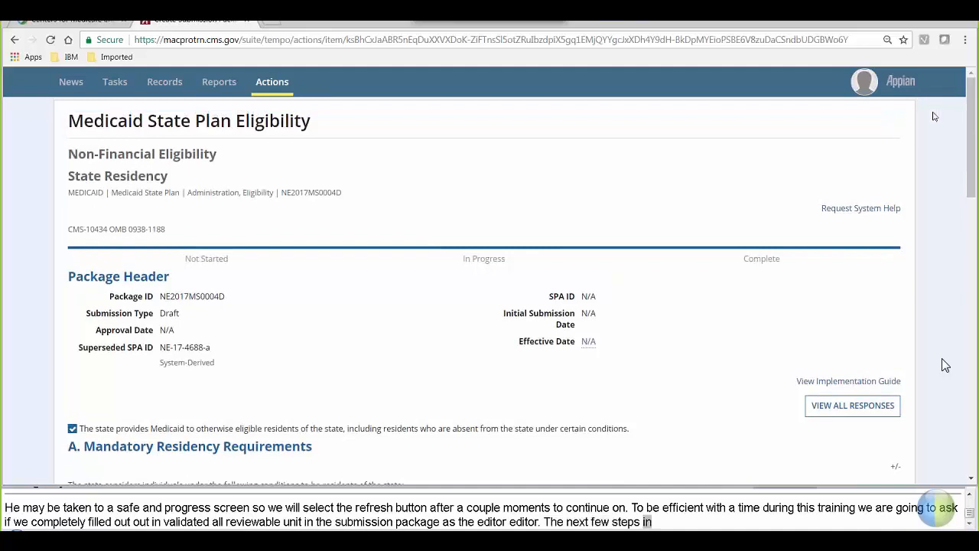